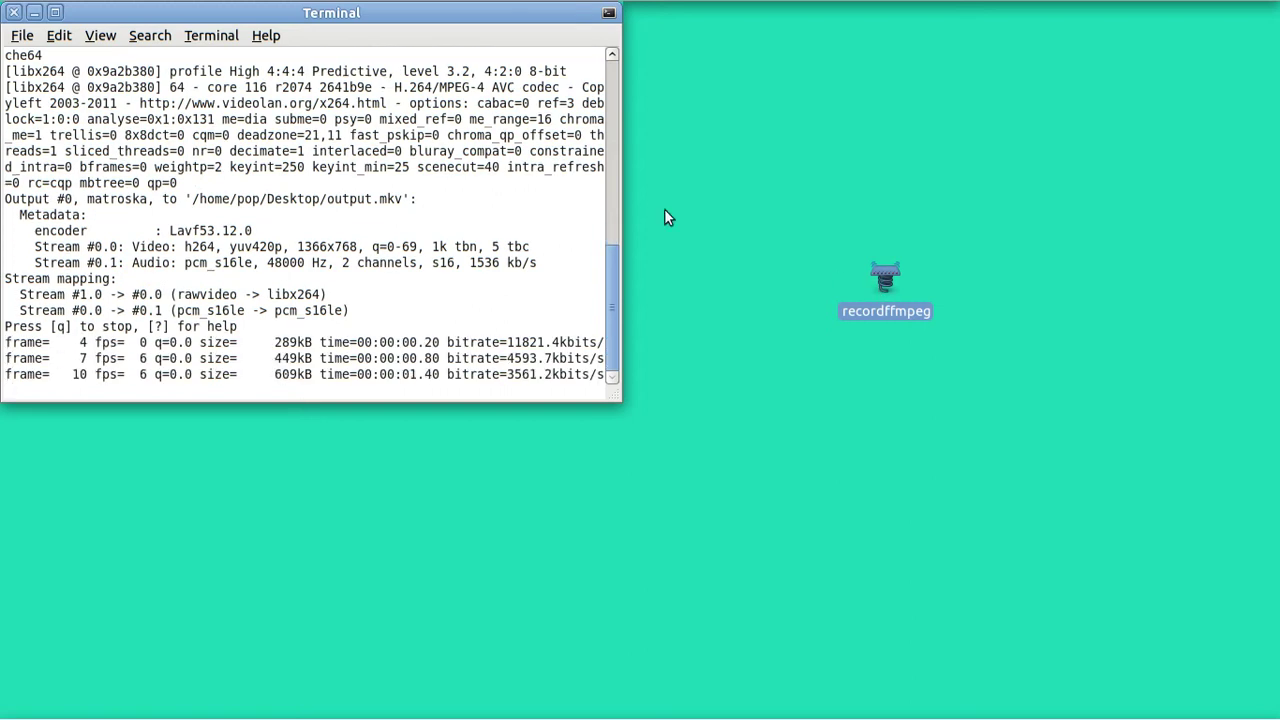
- Minimize the terminal and search the Ubuntu Software Center for "ding"
left_click(34, 14)
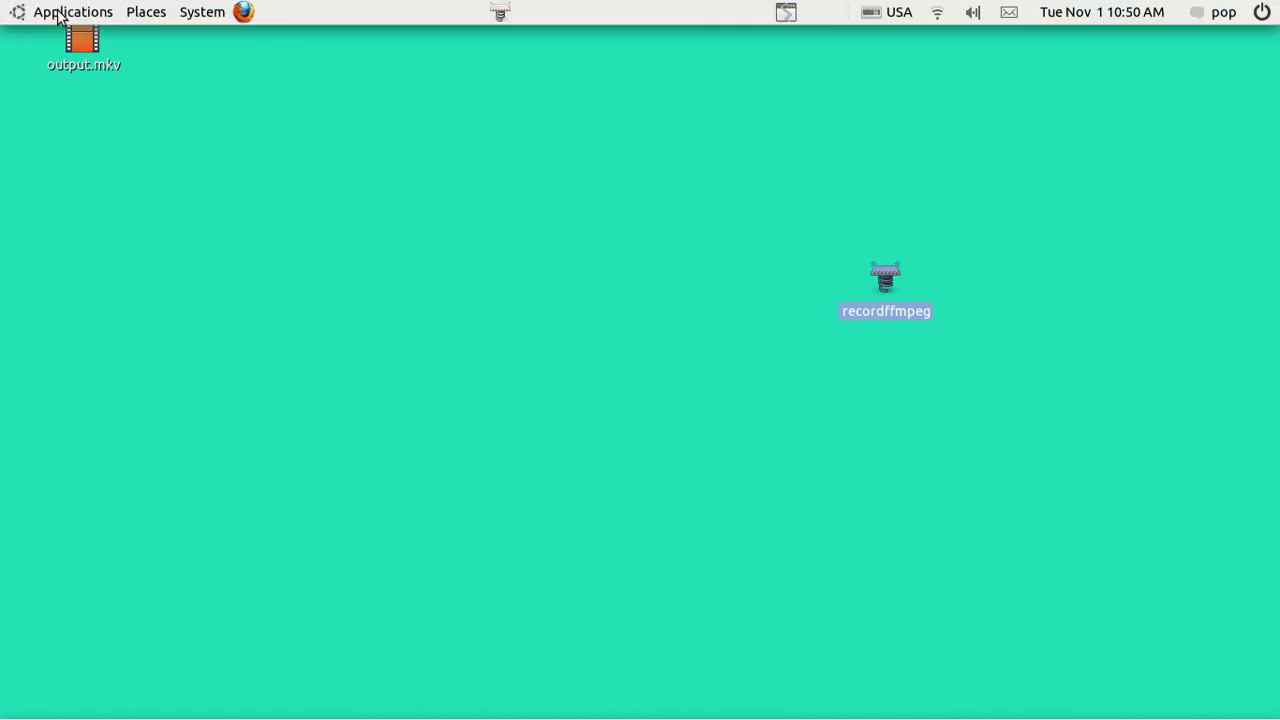
left_click(58, 14)
left_click(82, 184)
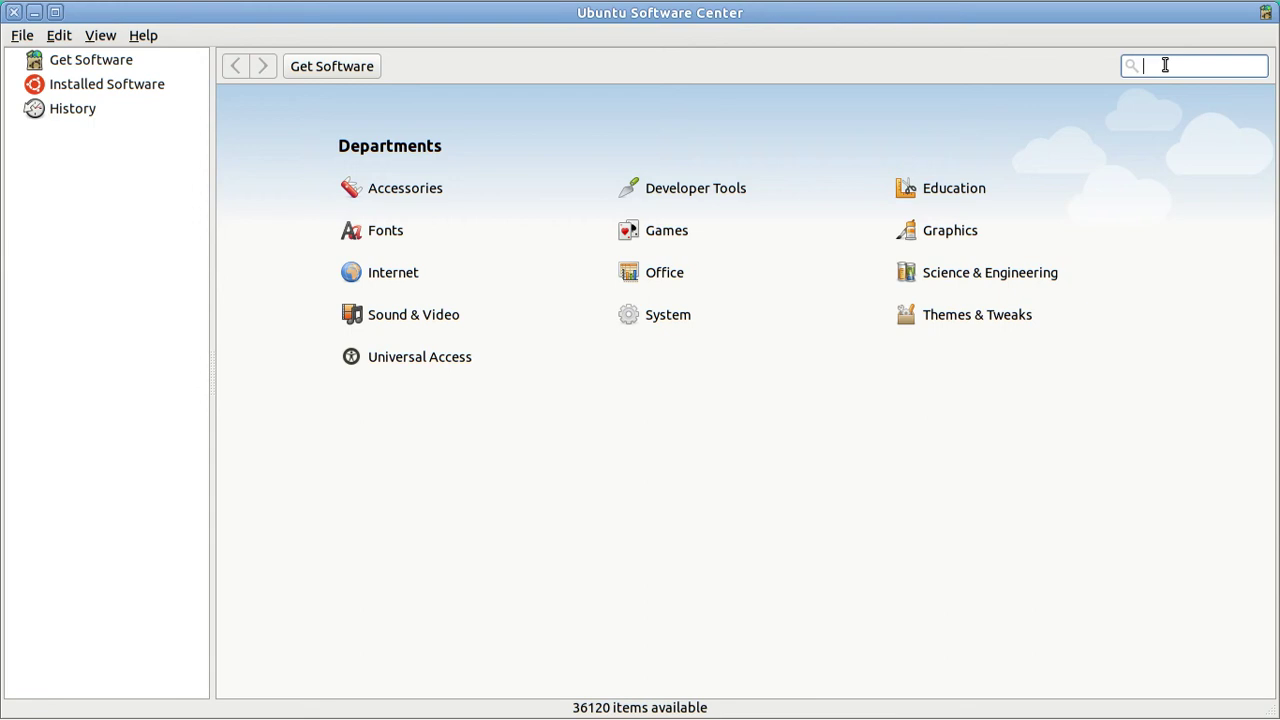
type("di")
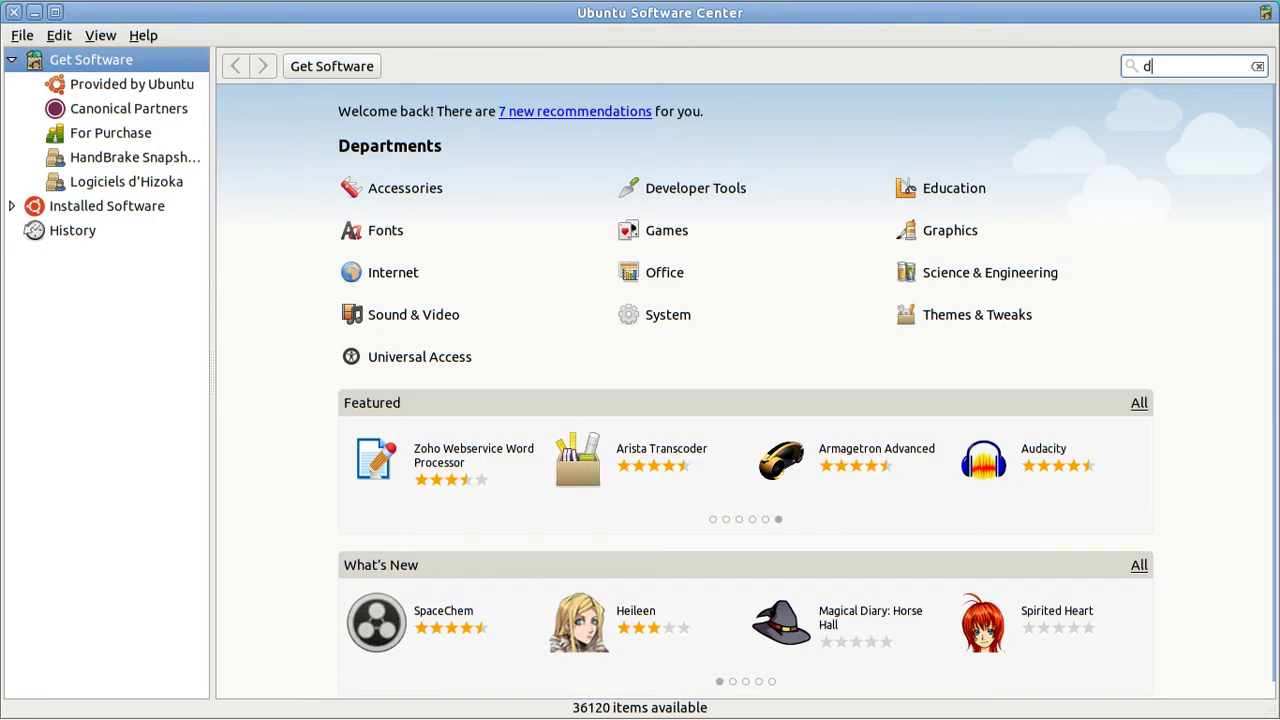
type("ng")
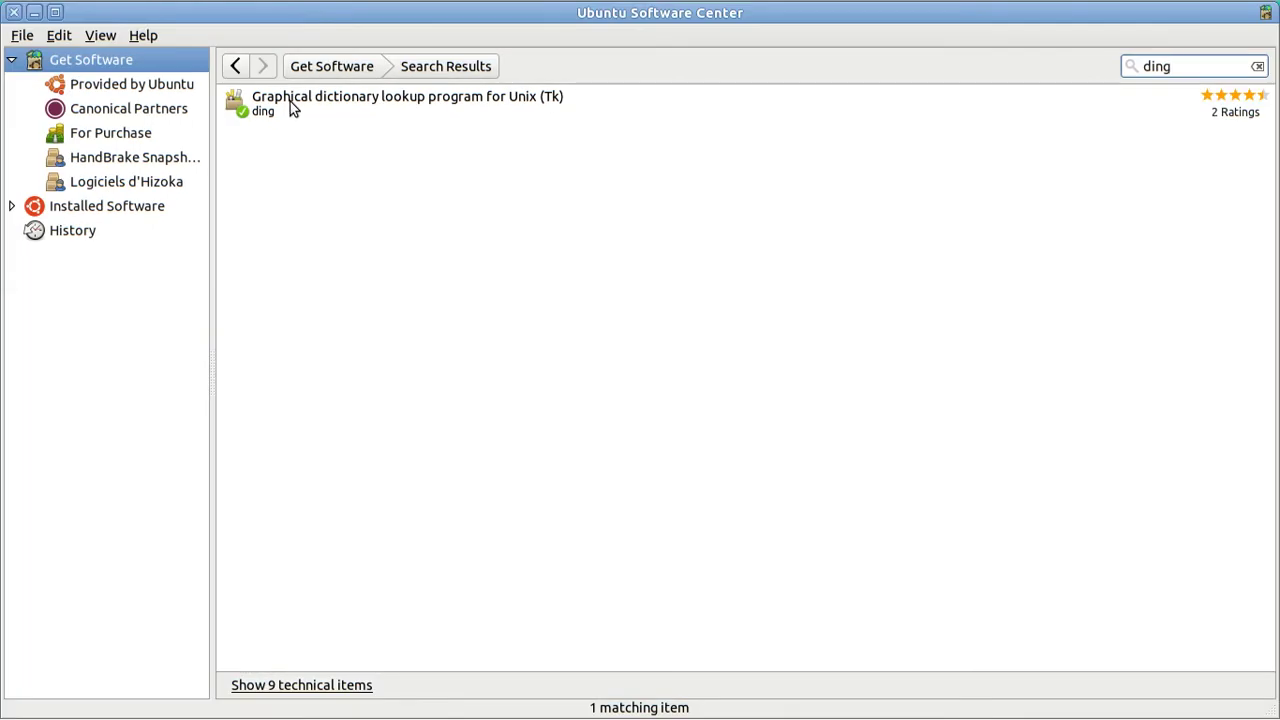
- View the details of the graphical dictionary lookup program ding, and close the Software Center
left_click(291, 106)
double_click(291, 106)
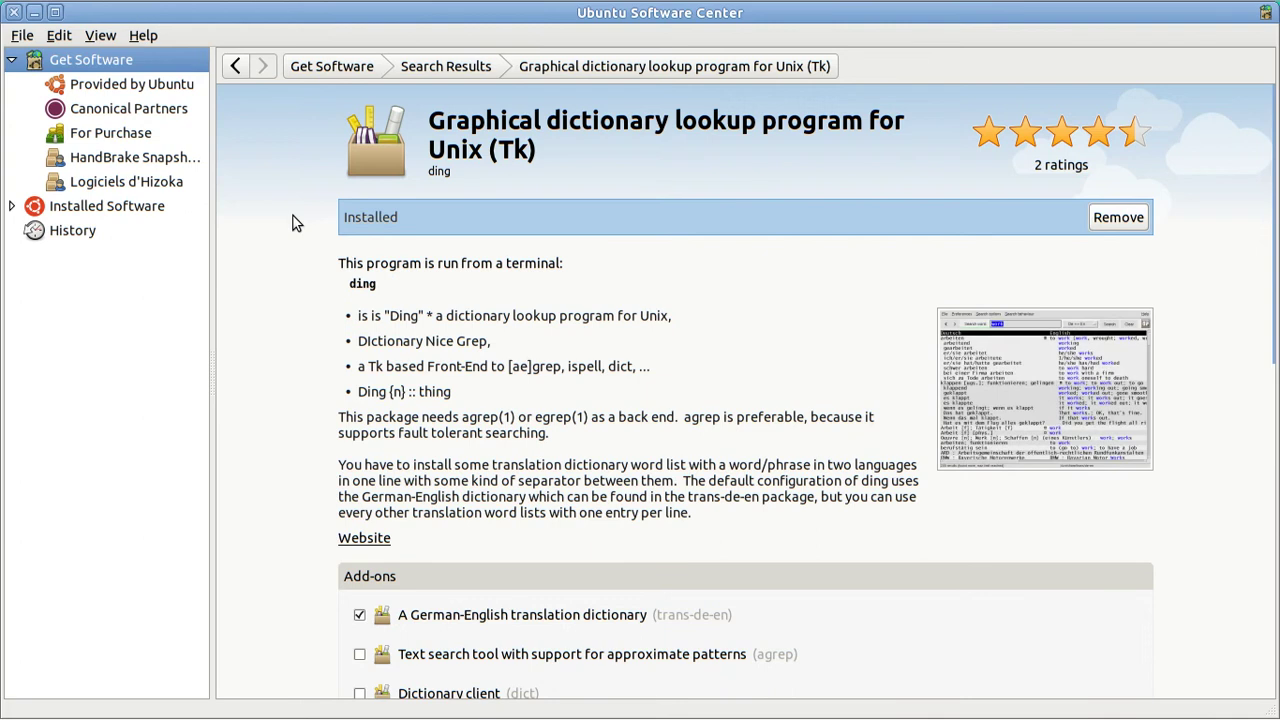
left_click(439, 68)
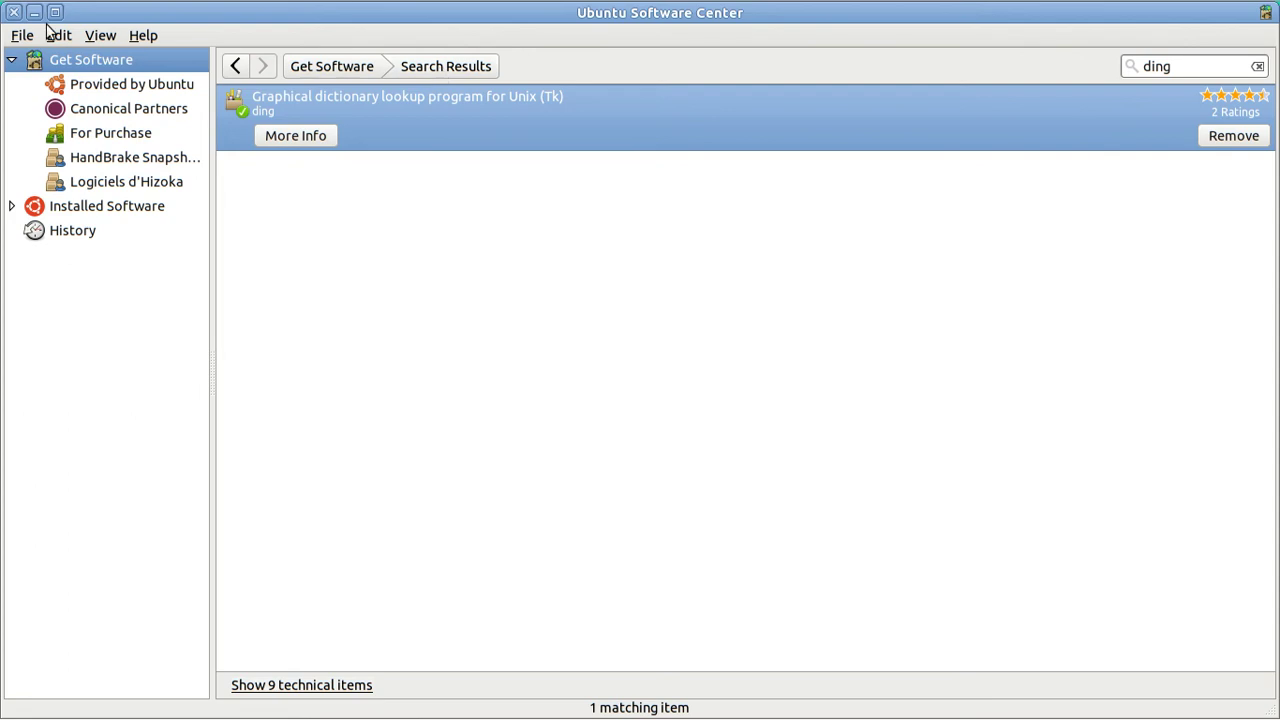
left_click(15, 13)
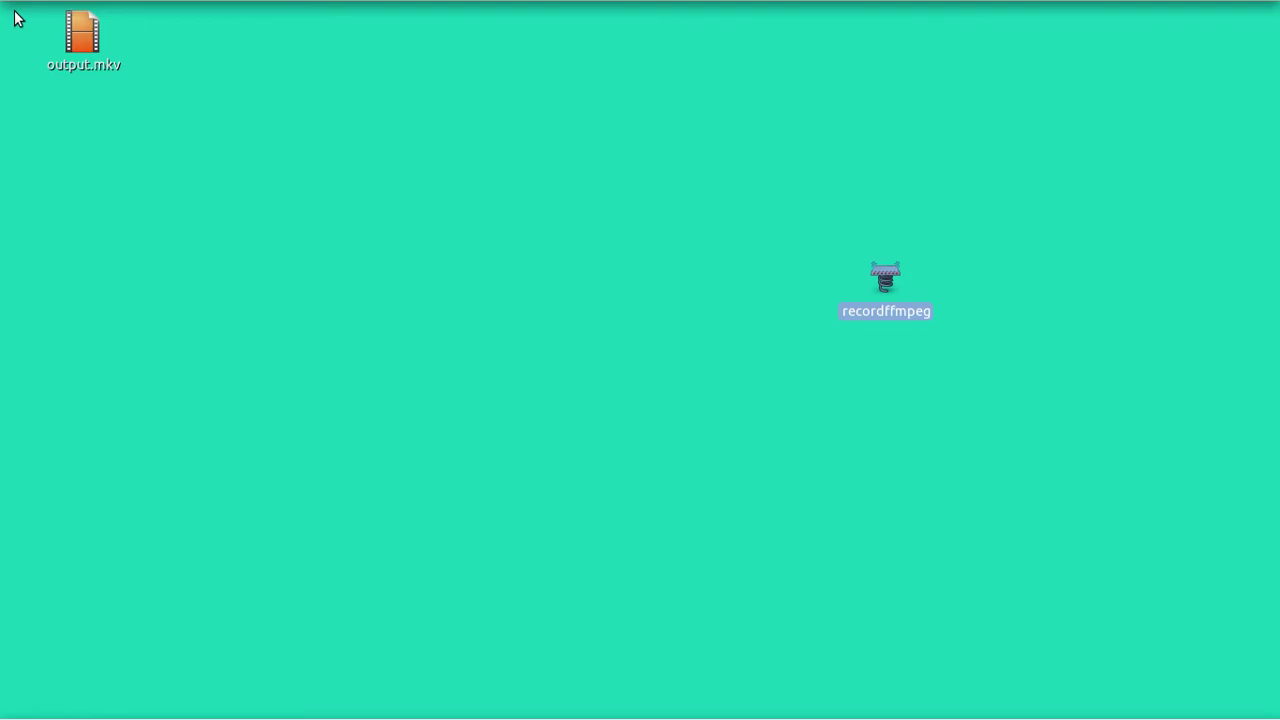
- Launch the dictionary from a terminal with the command ding, and close the terminal despite its running process
left_click(64, 16)
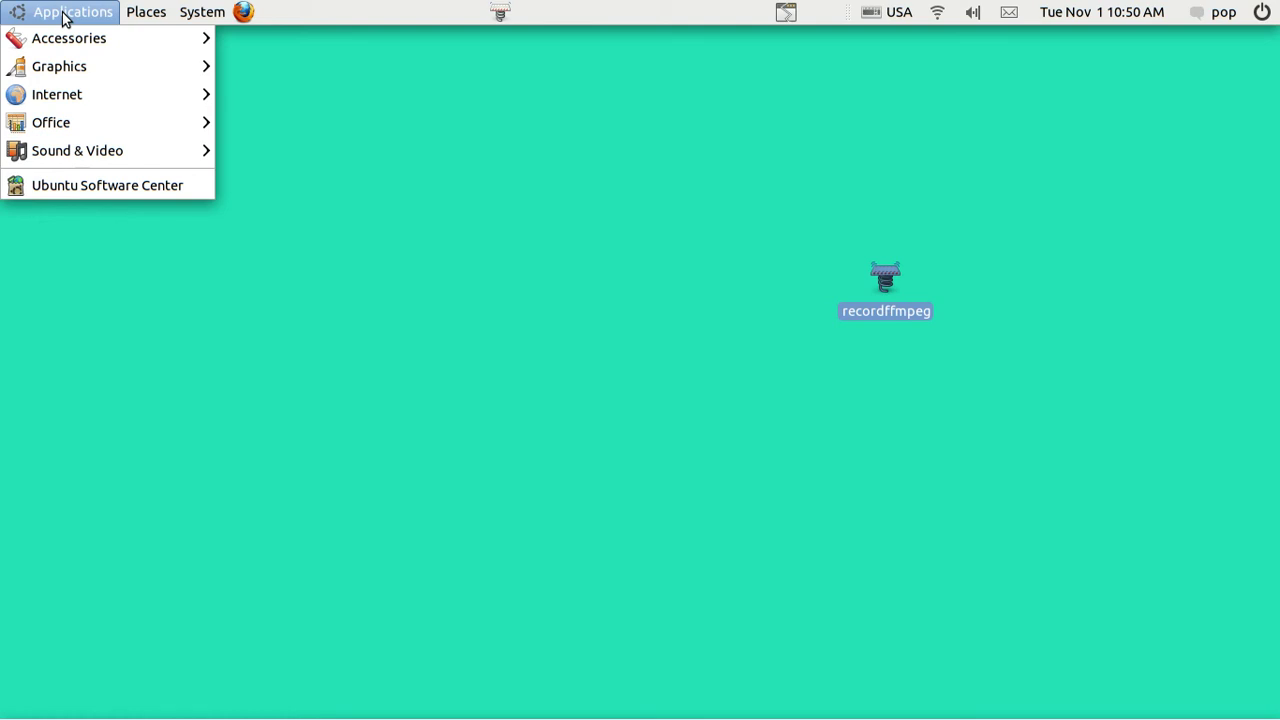
left_click(409, 183)
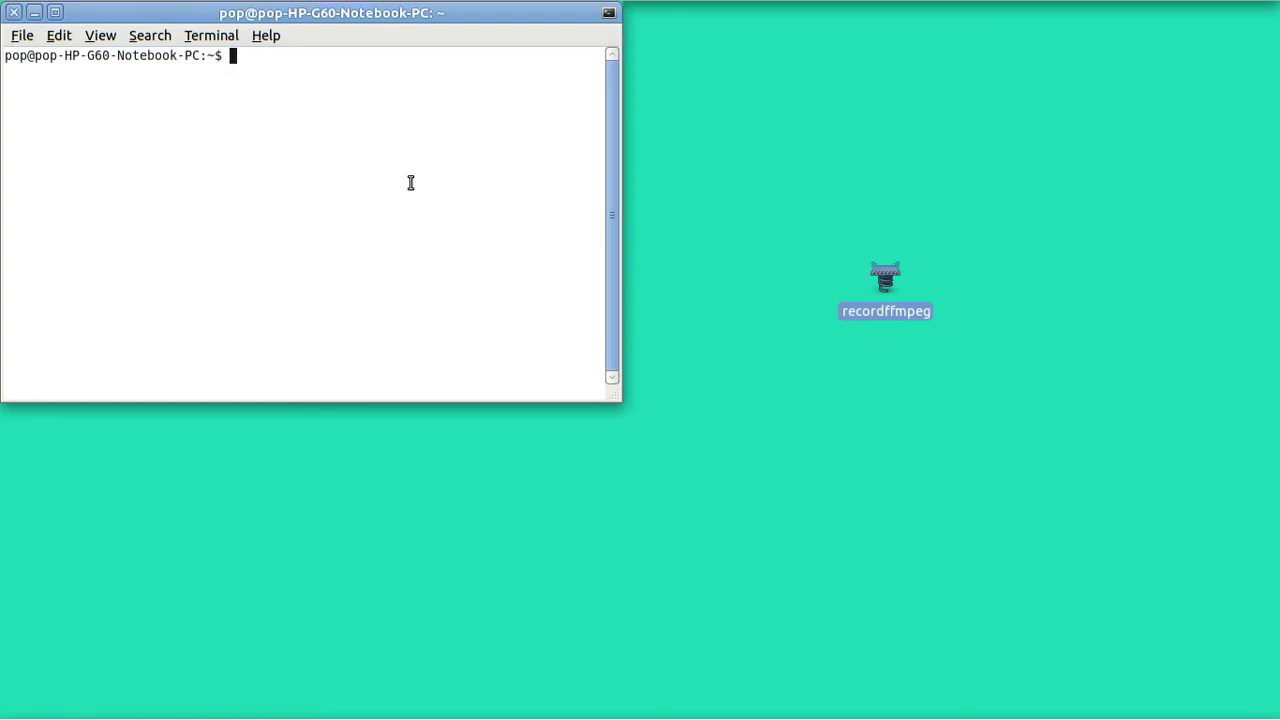
type("ding")
key("Return")
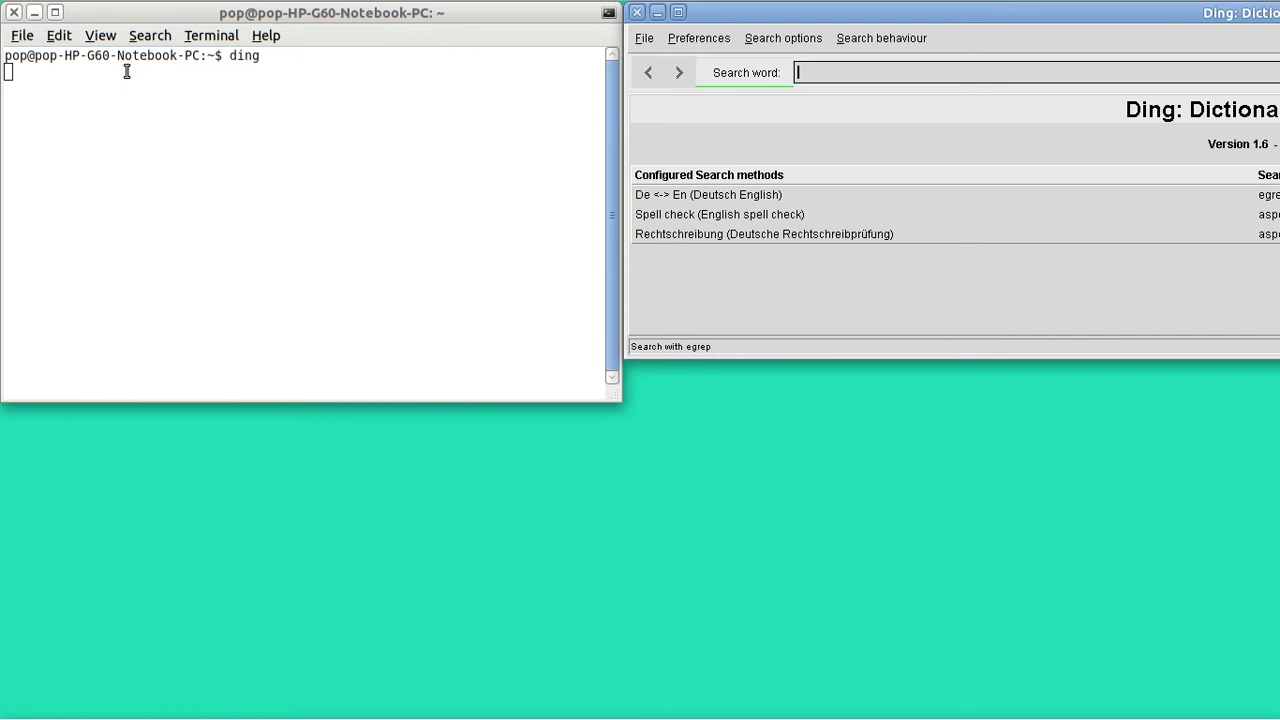
left_click(14, 13)
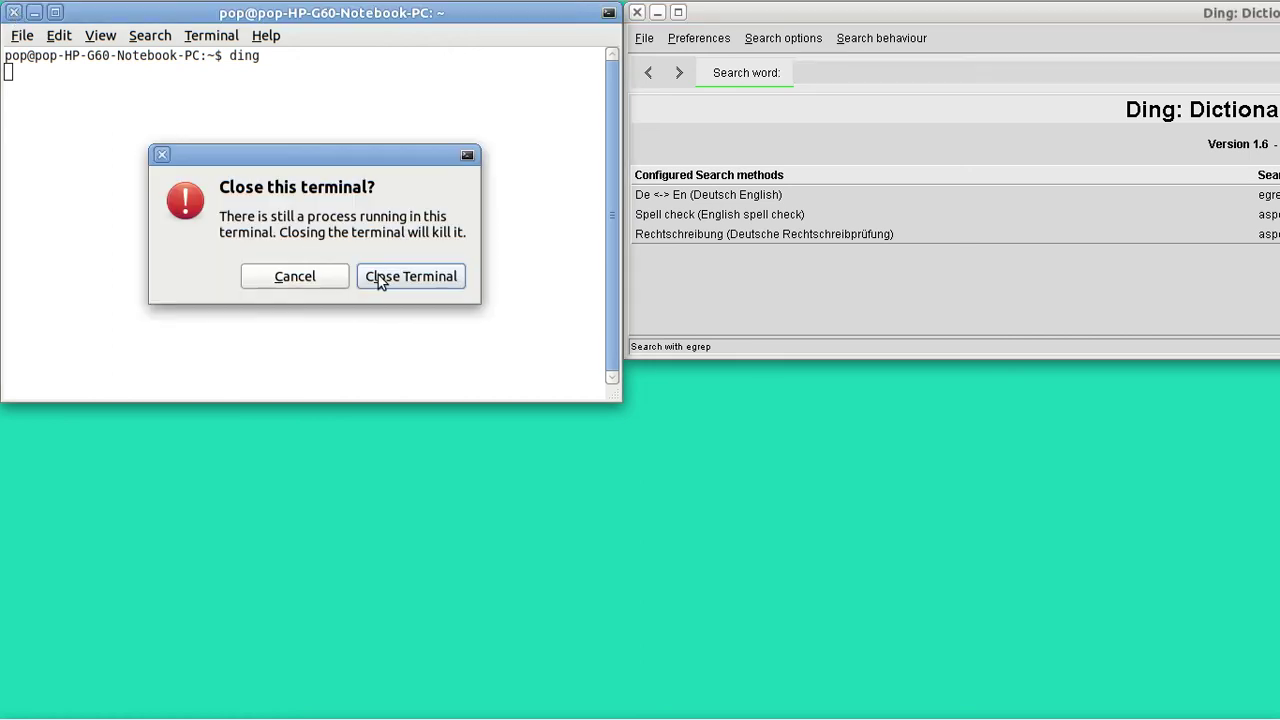
left_click(379, 276)
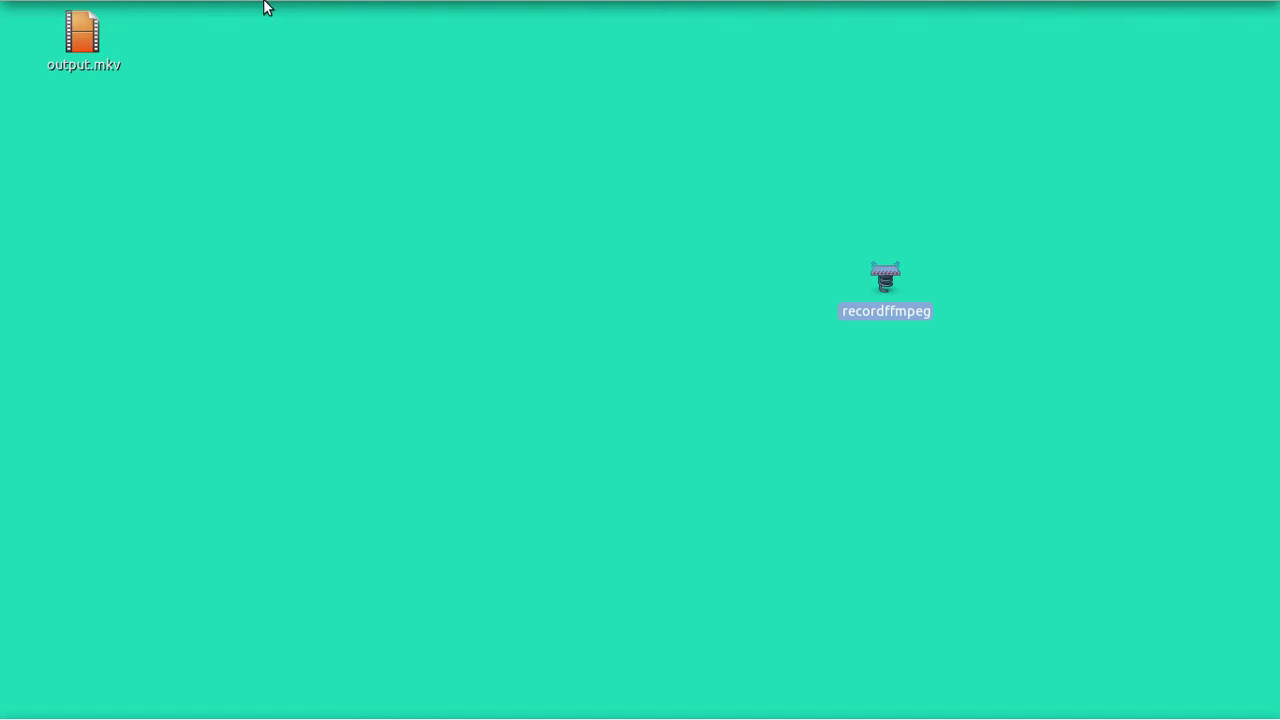
- Open the system's Keyboard Shortcuts preferences and open the custom "keyboard shortcuts" entry at the end of the list
left_click(200, 13)
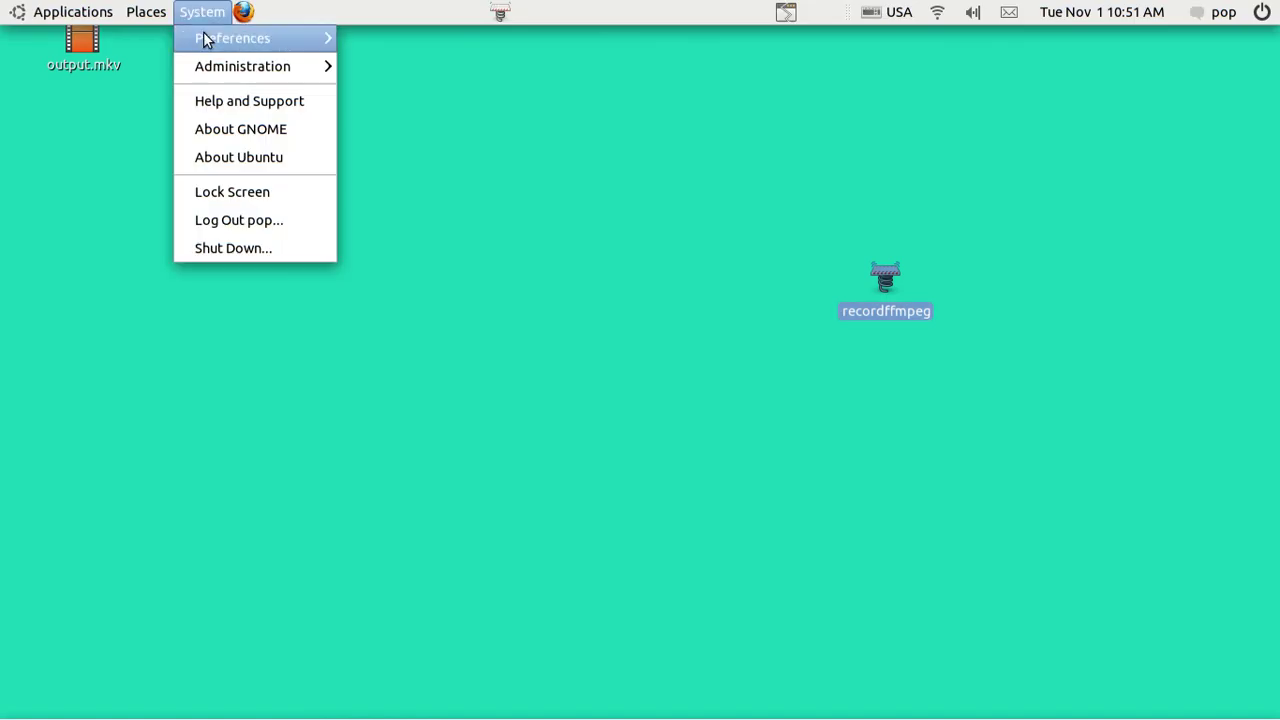
mouse_move(208, 38)
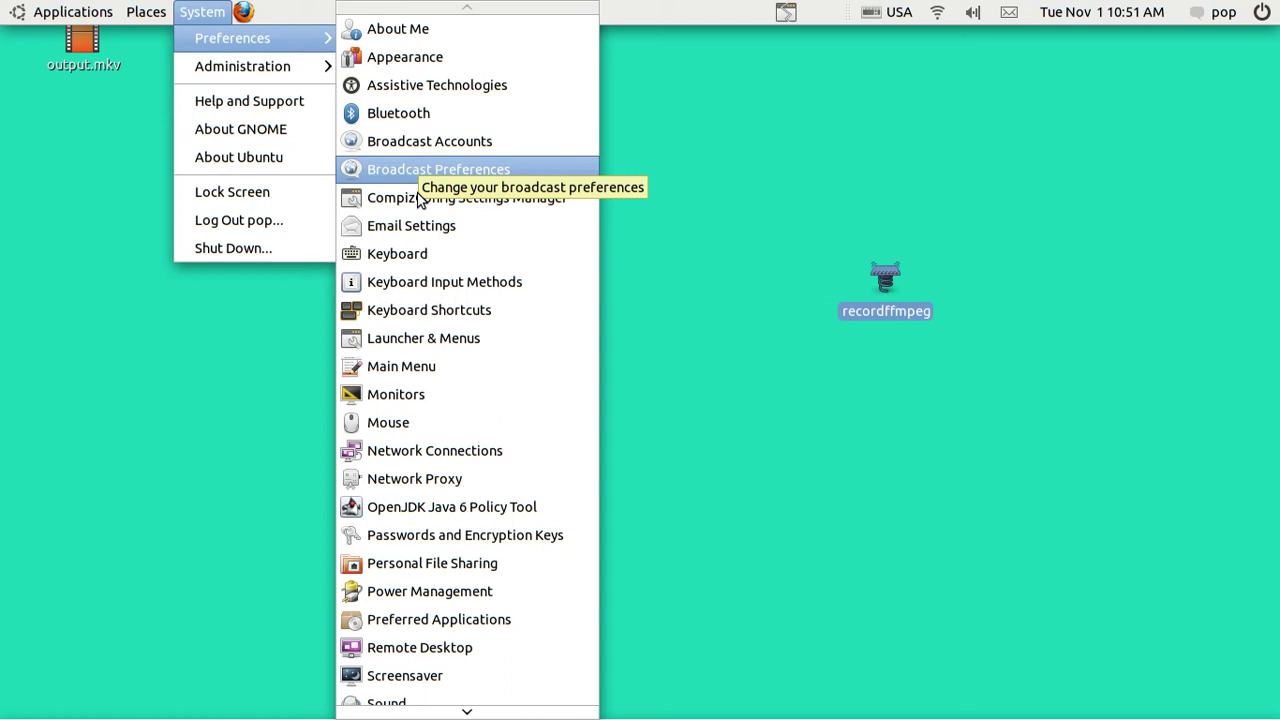
left_click(455, 311)
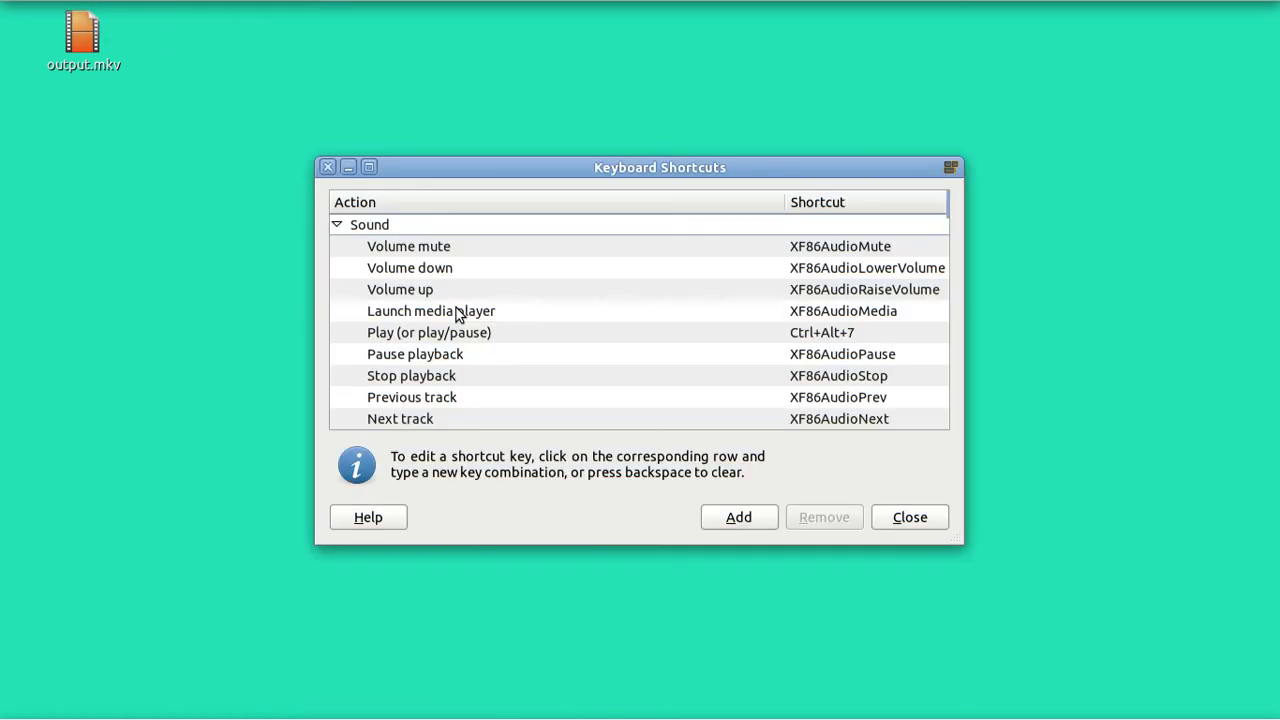
key("Page_Down")
key("Page_Down")
key("Page_Down")
key("Page_Down")
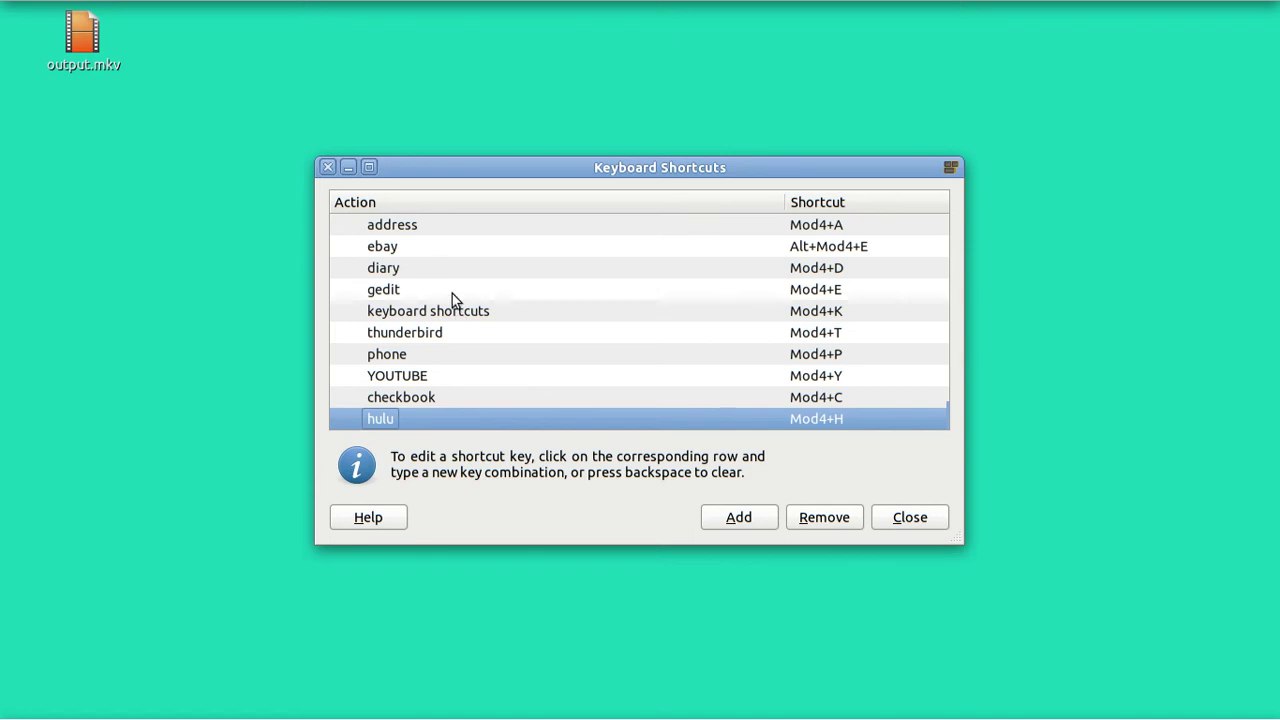
double_click(456, 311)
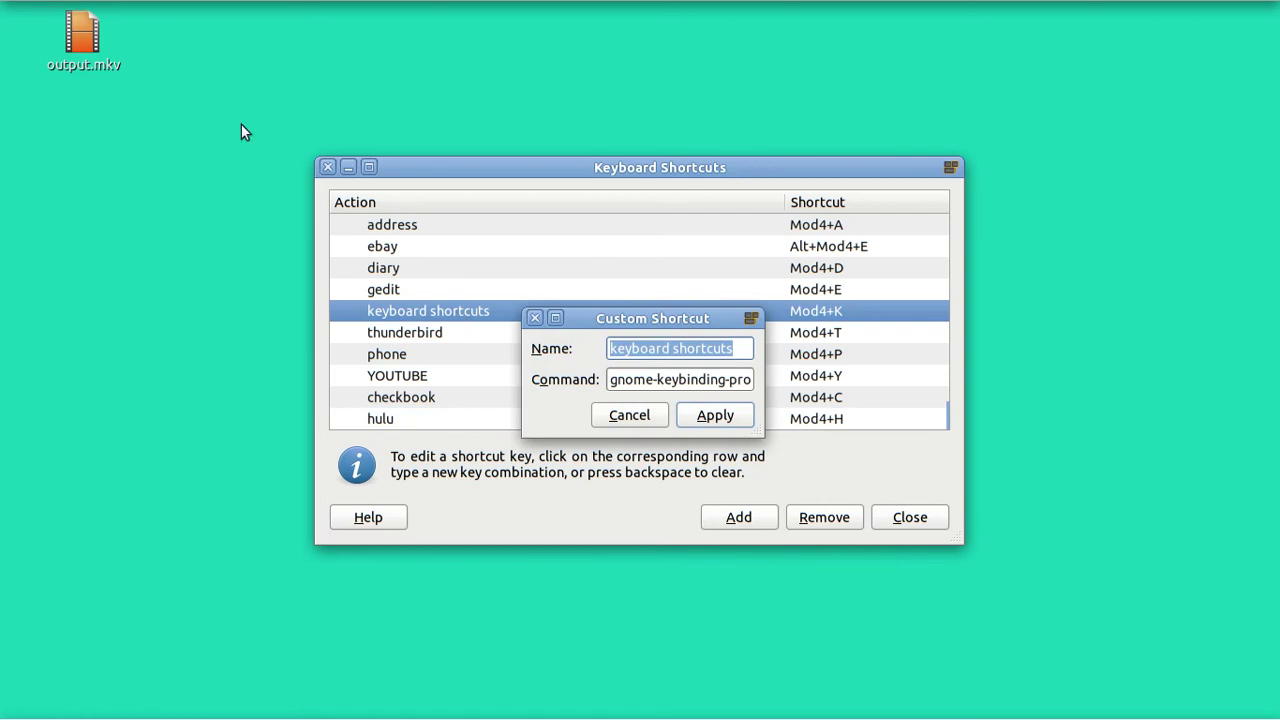
left_click(190, 13)
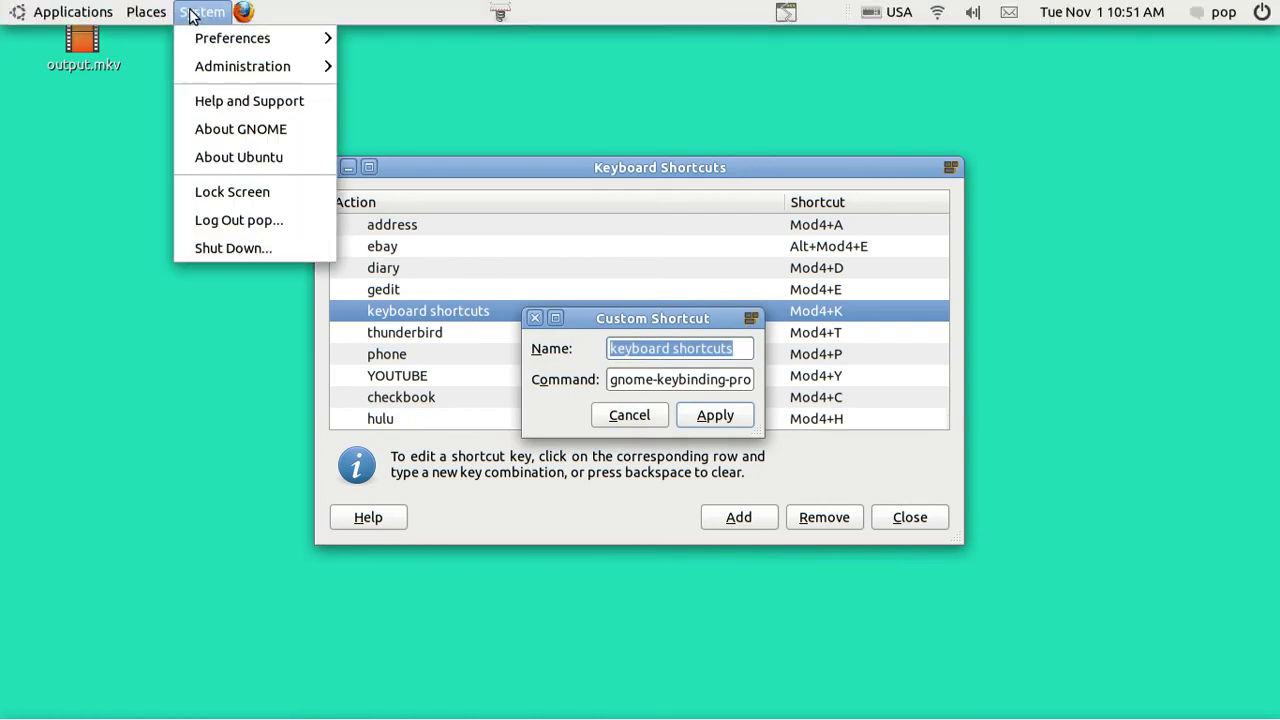
mouse_move(212, 39)
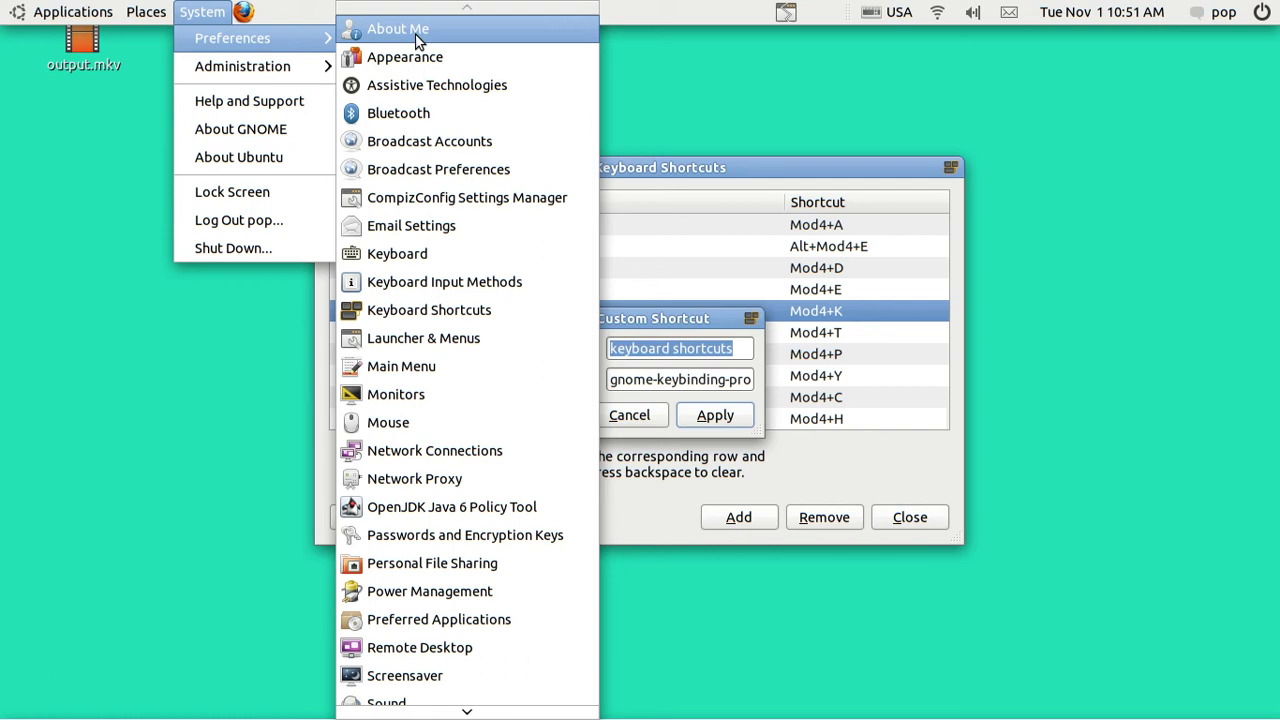
left_click(673, 125)
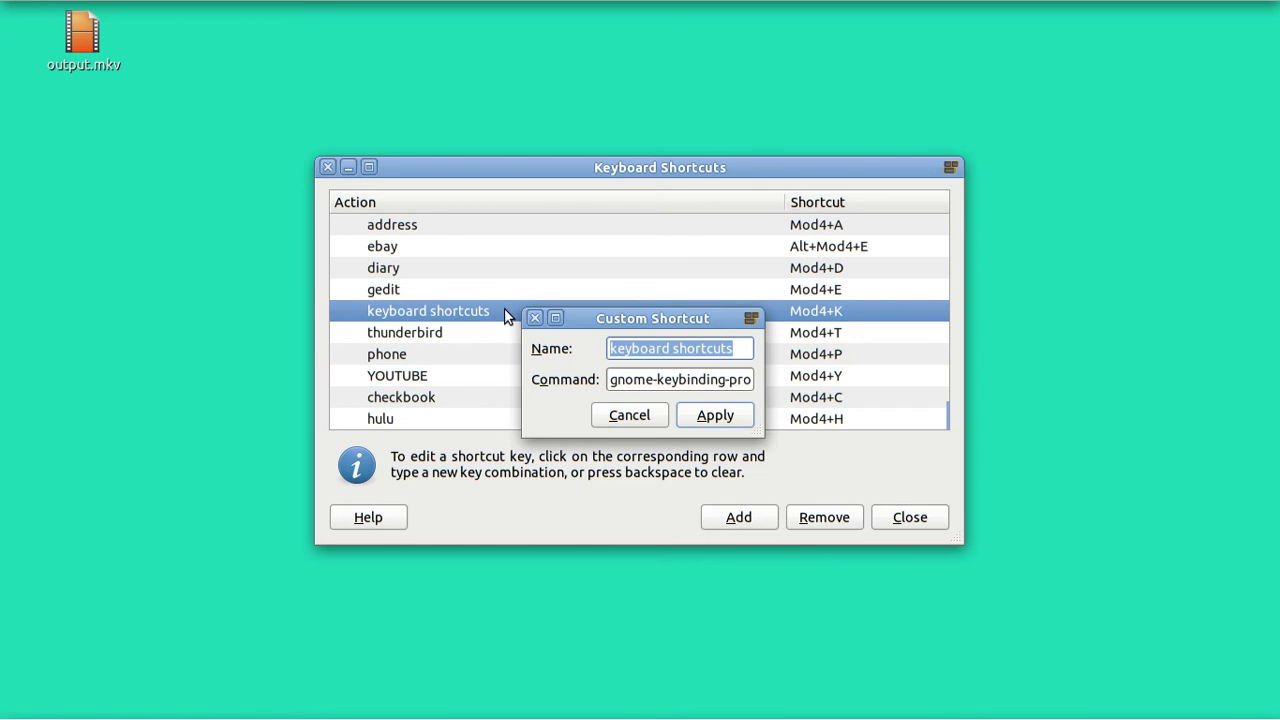
- Enlarge the Custom Shortcut dialog to read the entry's full command, and close it together with the Keyboard Shortcuts window
left_click(555, 318)
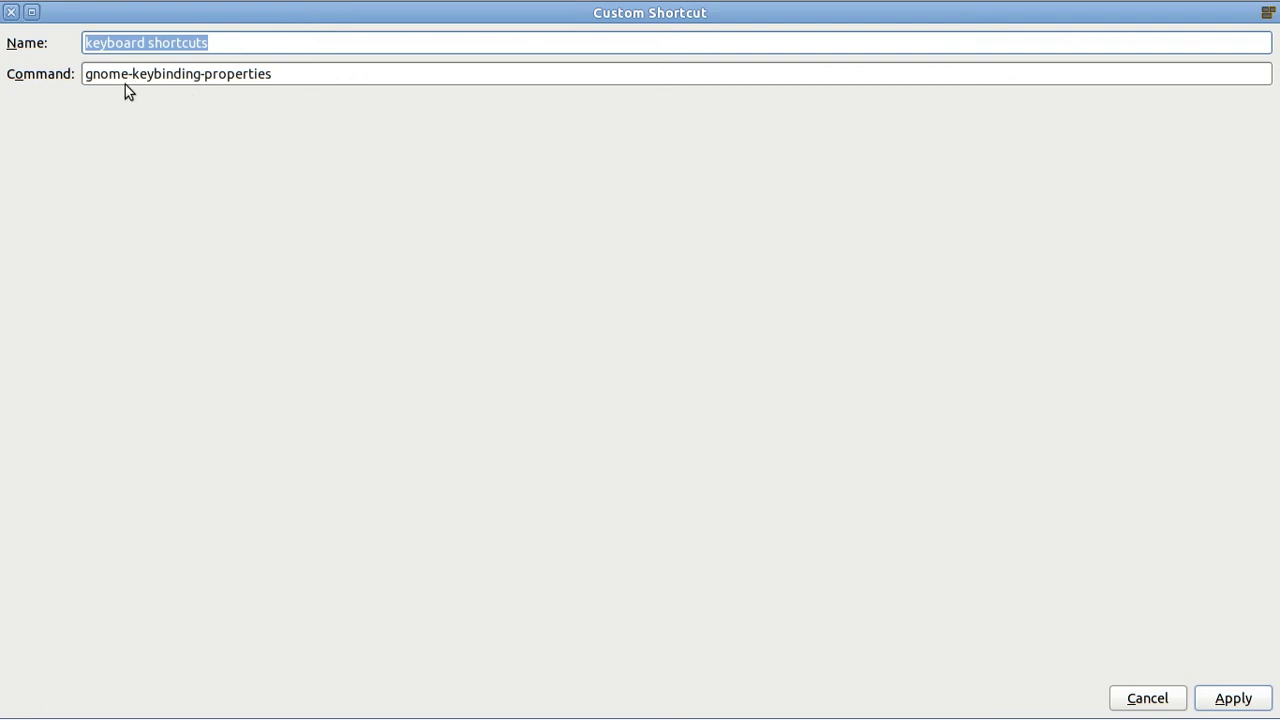
left_click(11, 14)
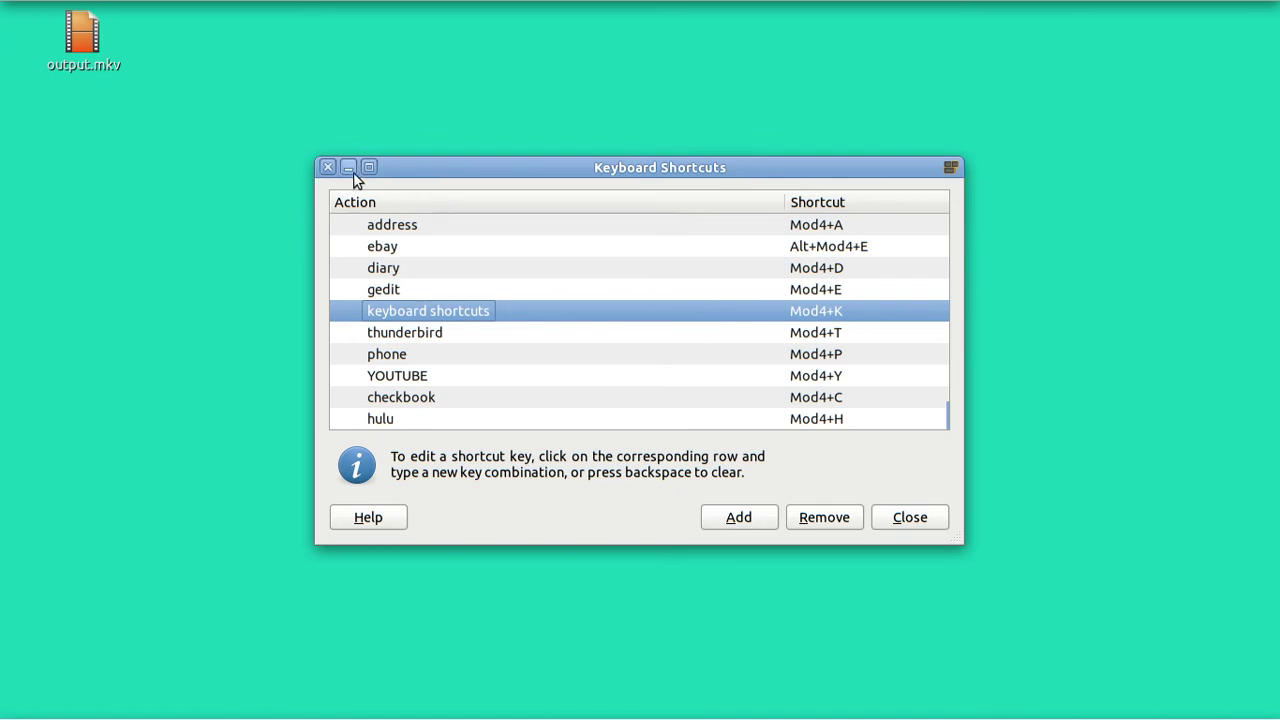
left_click(328, 168)
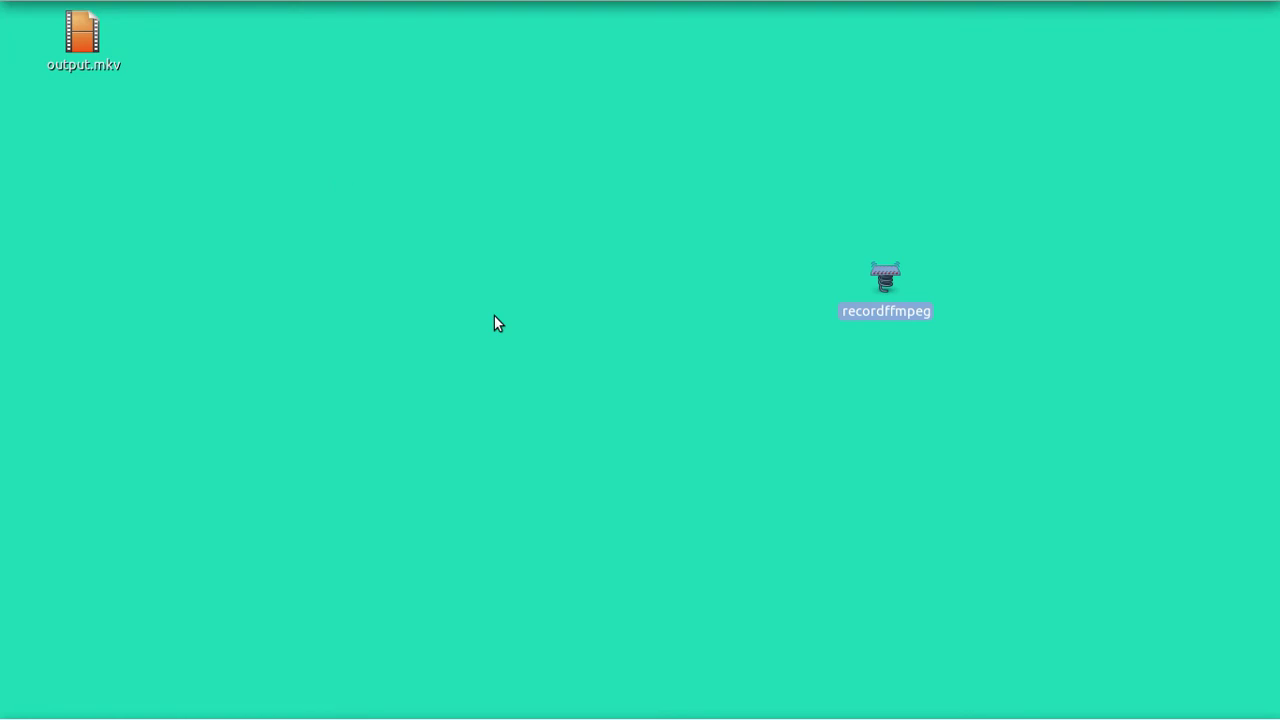
- Reopen Keyboard Shortcuts and add a custom shortcut named "ding" that runs the command ding
key("alt+Tab")
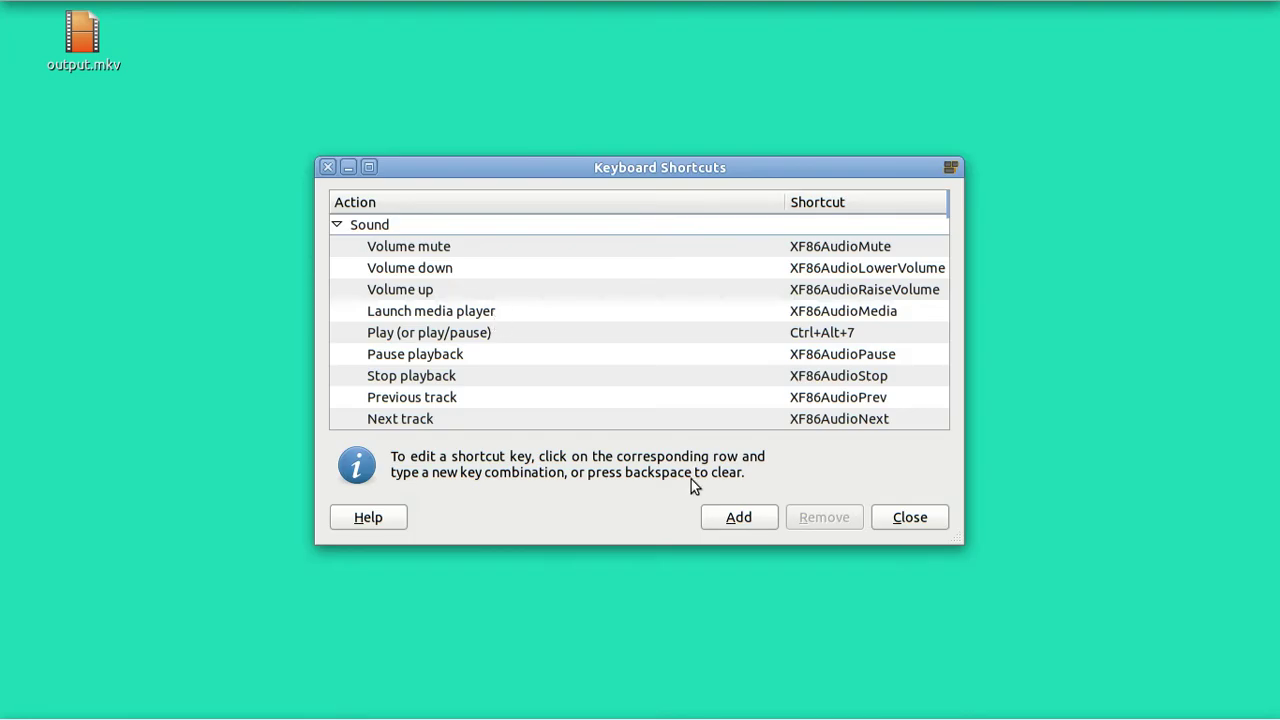
left_click(738, 517)
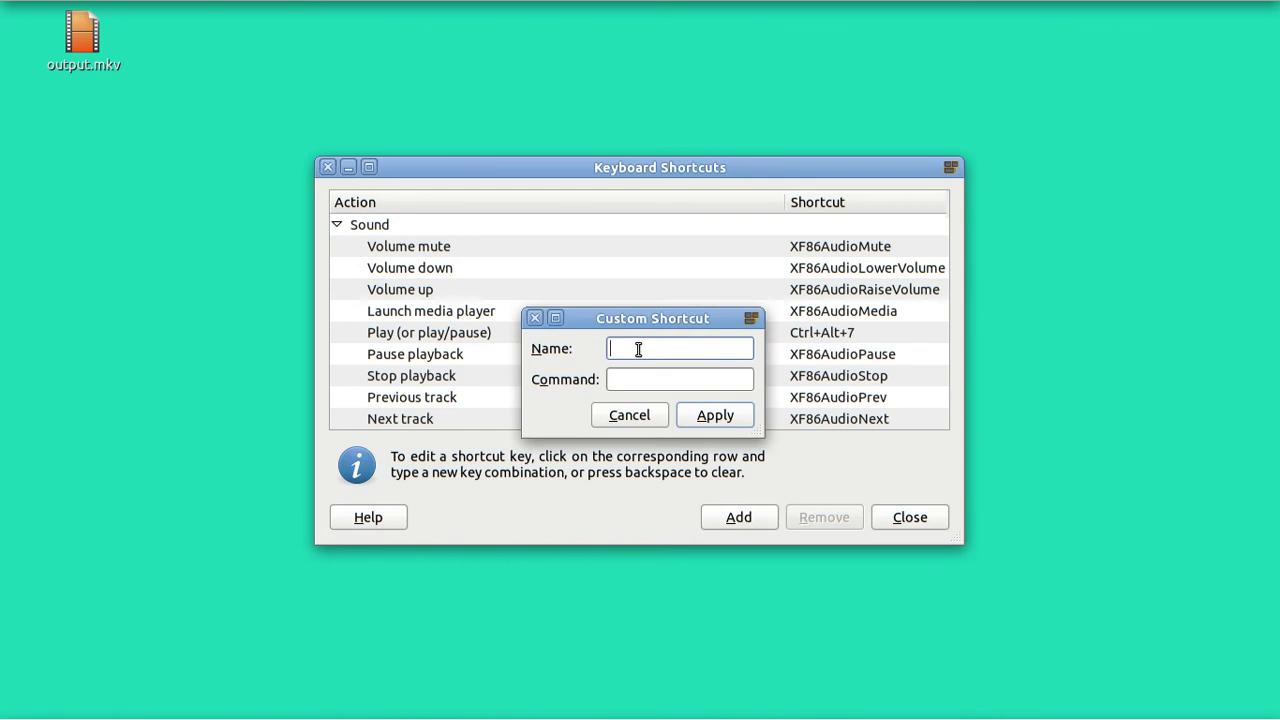
type("ding")
left_click(623, 380)
type("ding")
left_click(712, 418)
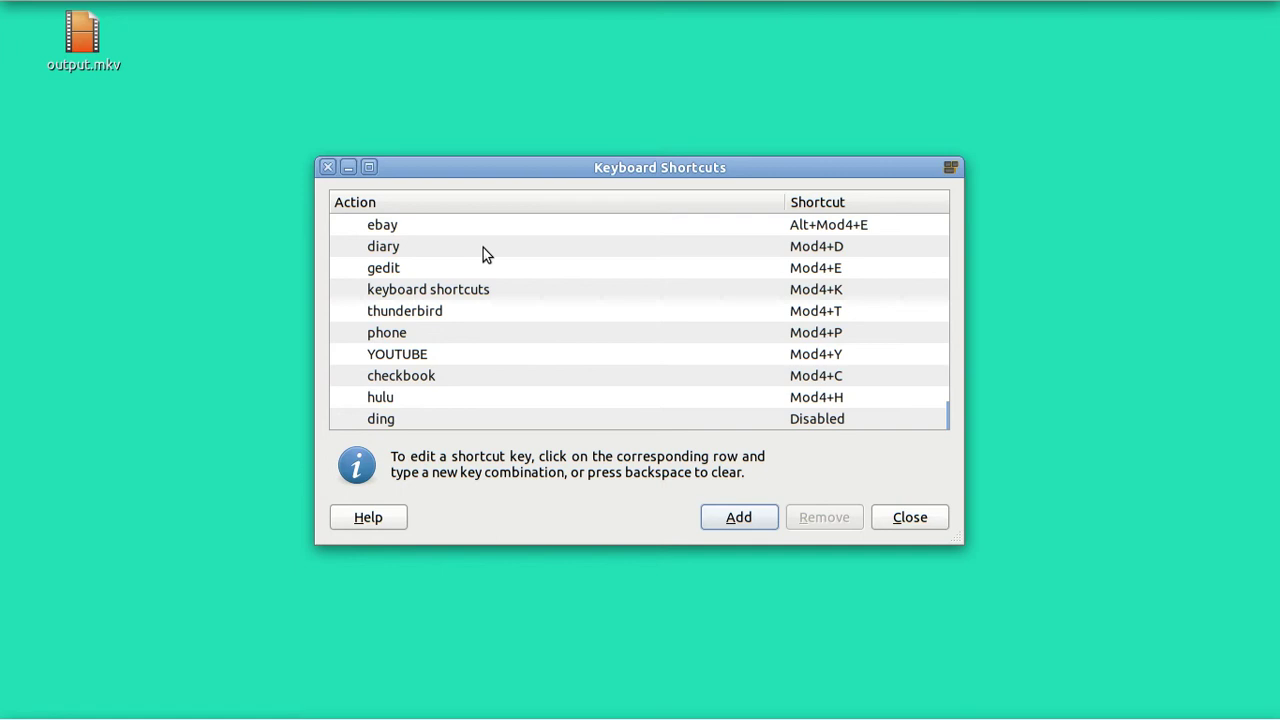
- Try the diary's existing Mod4+D shortcut, and assign Alt+Mod4+D to the new ding action
key("super+d")
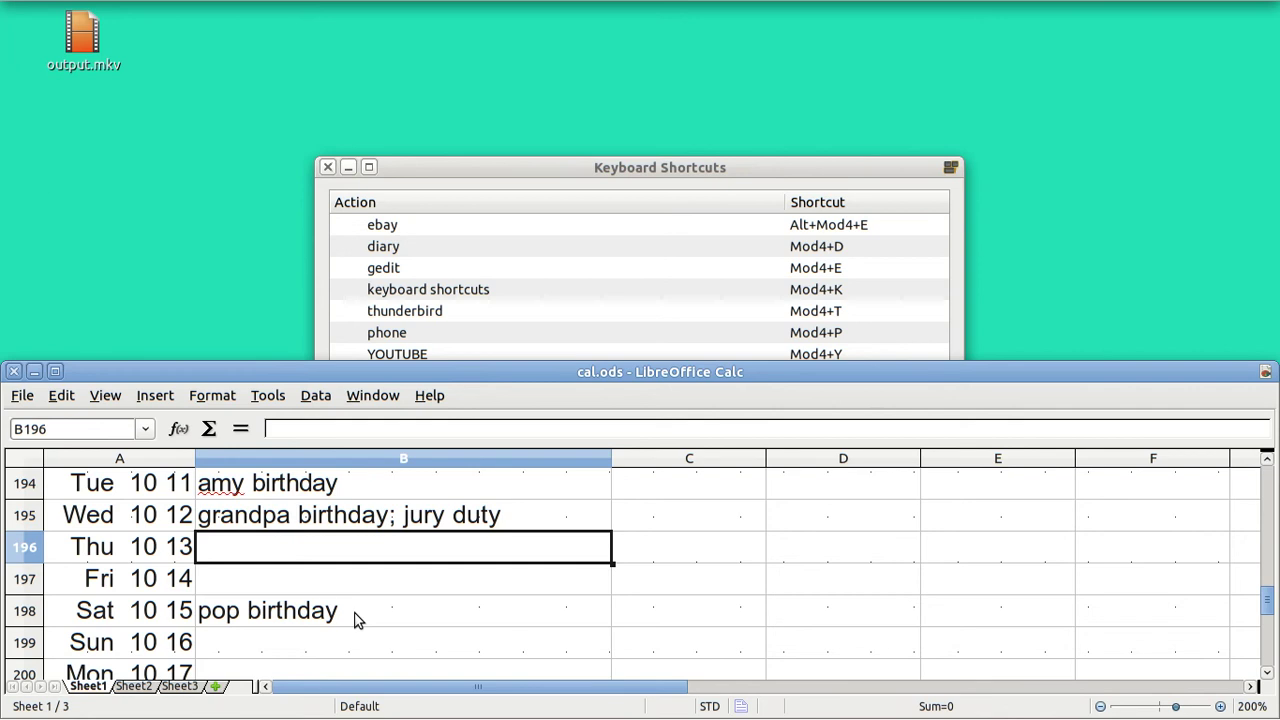
left_click(14, 372)
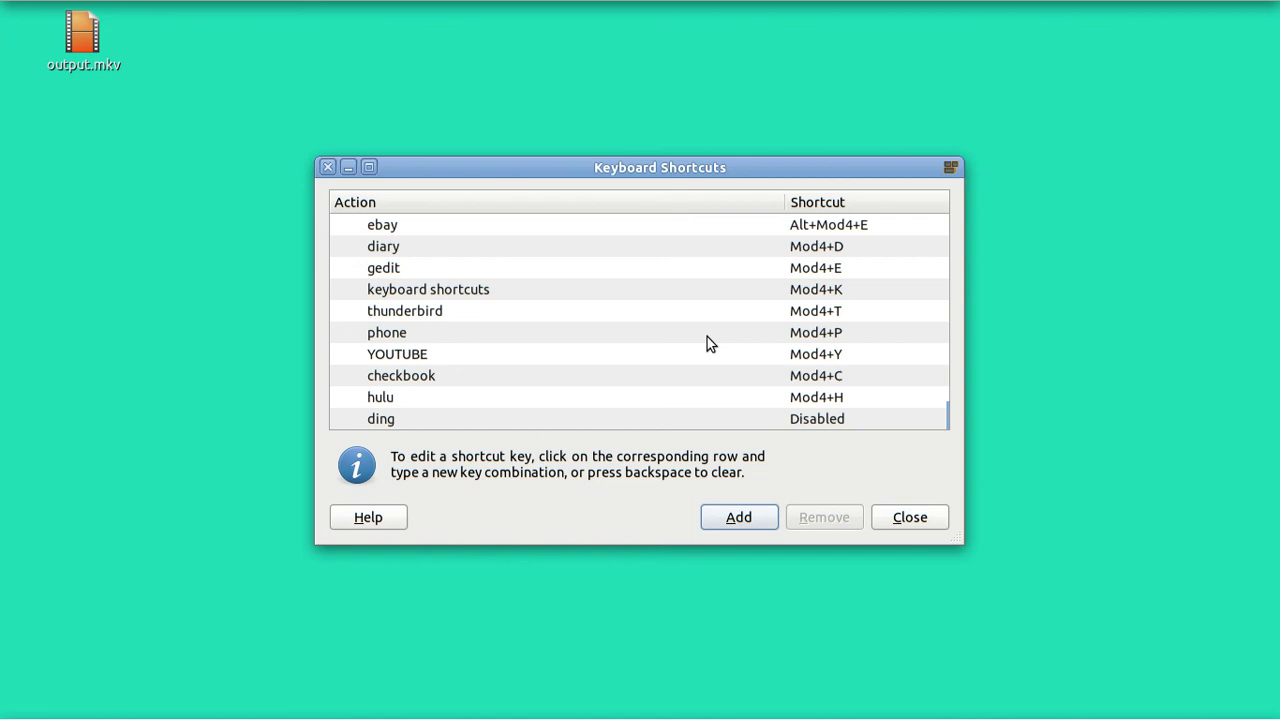
left_click(820, 420)
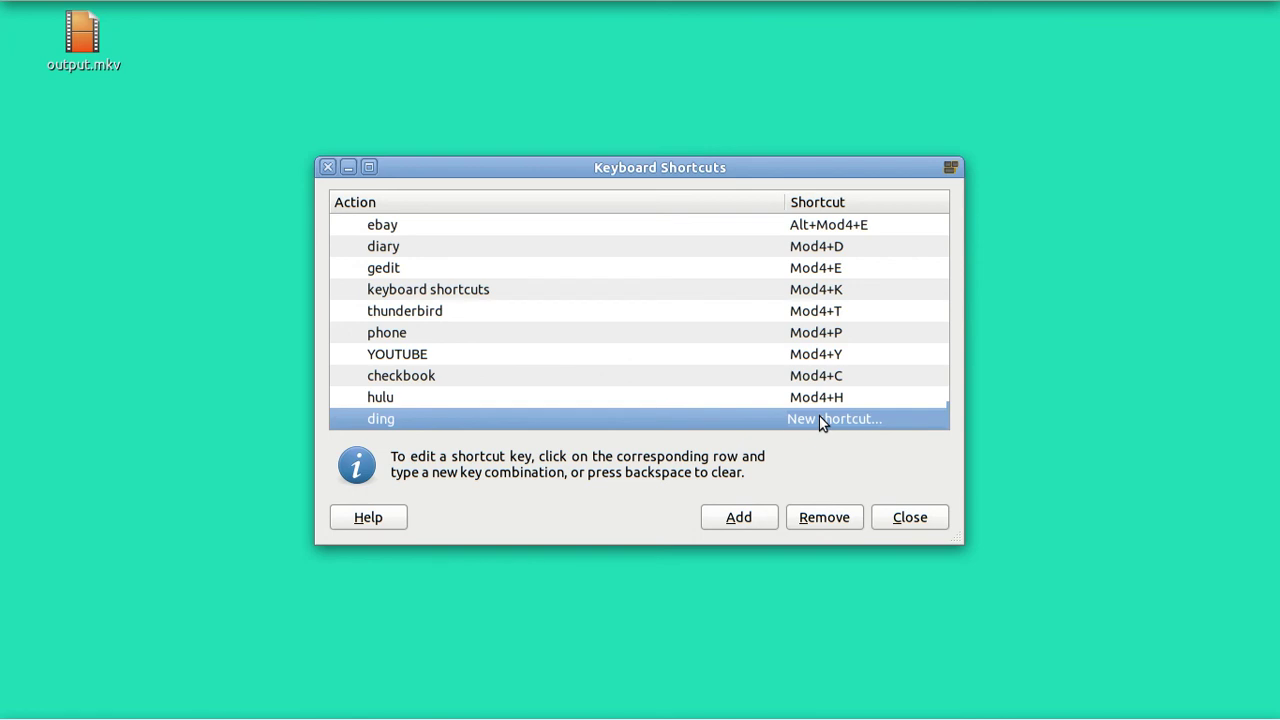
key("alt+super+d")
- Display the current USA keyboard layout chart
mouse_move(936, 9)
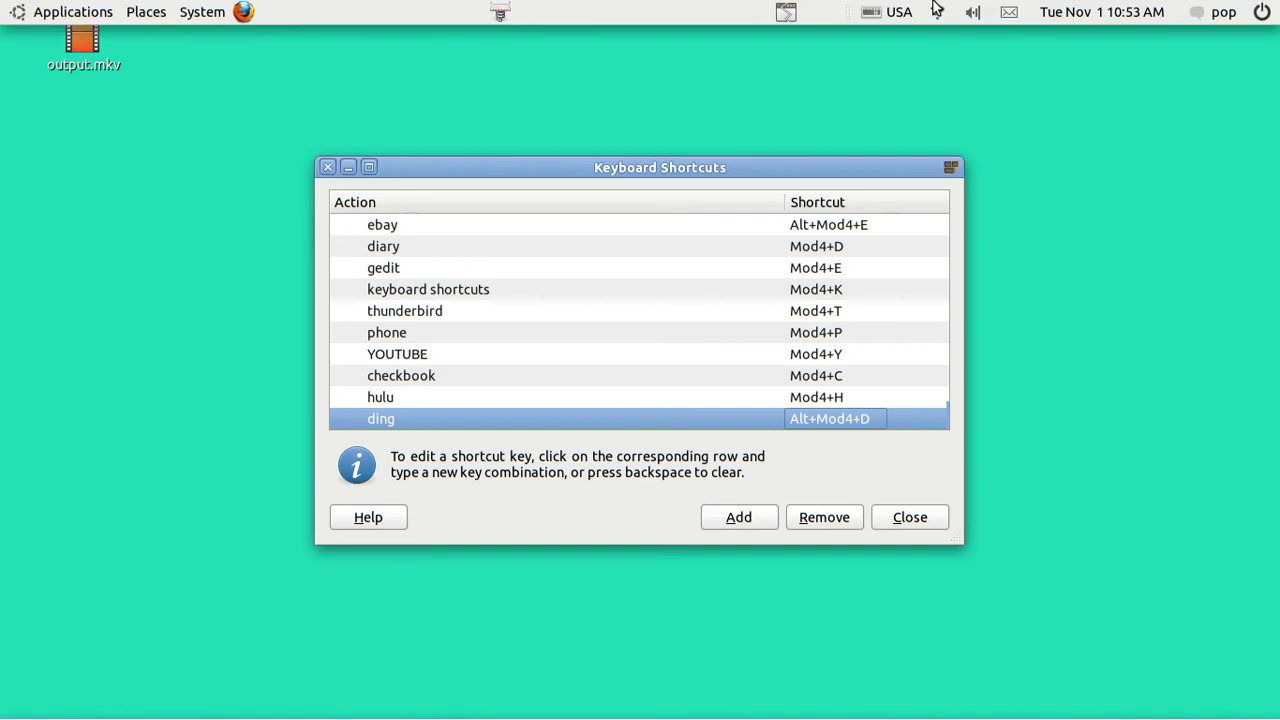
left_click(891, 19)
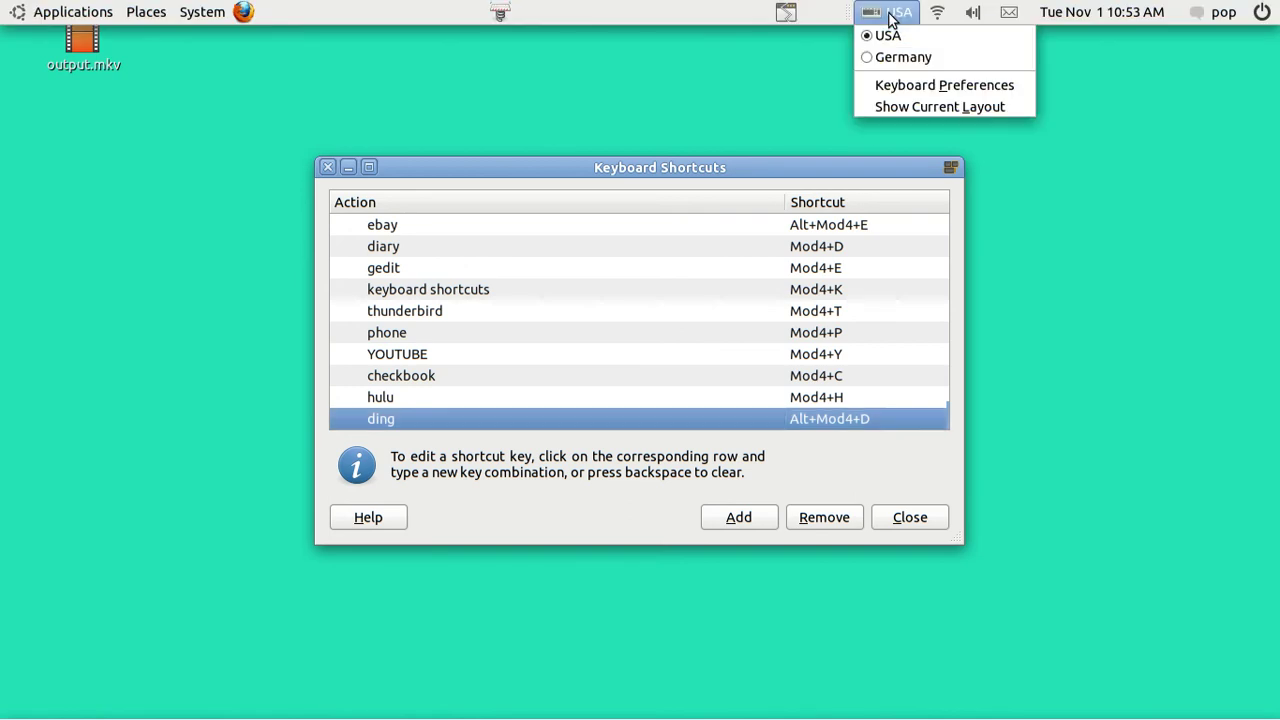
left_click(910, 106)
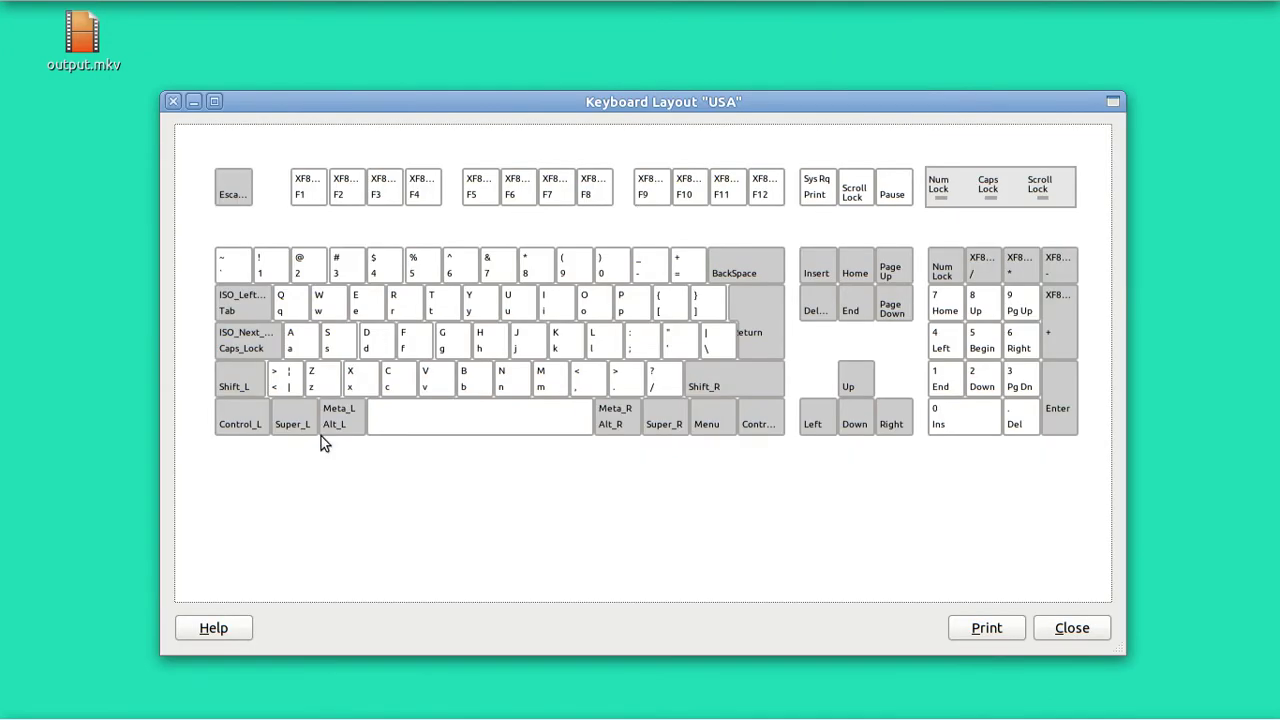
- Test the new ding shortcut on the keyboard, and close the dictionary window it opens
key("super+alt")
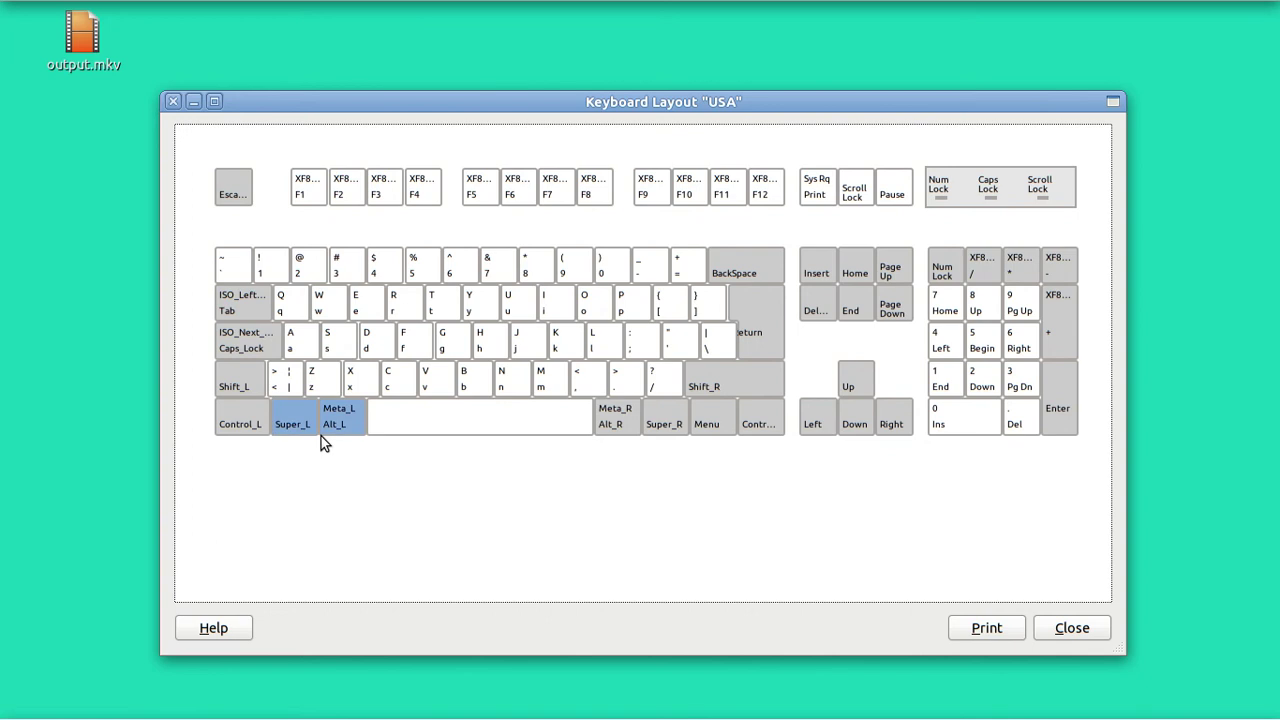
key("super+alt+d")
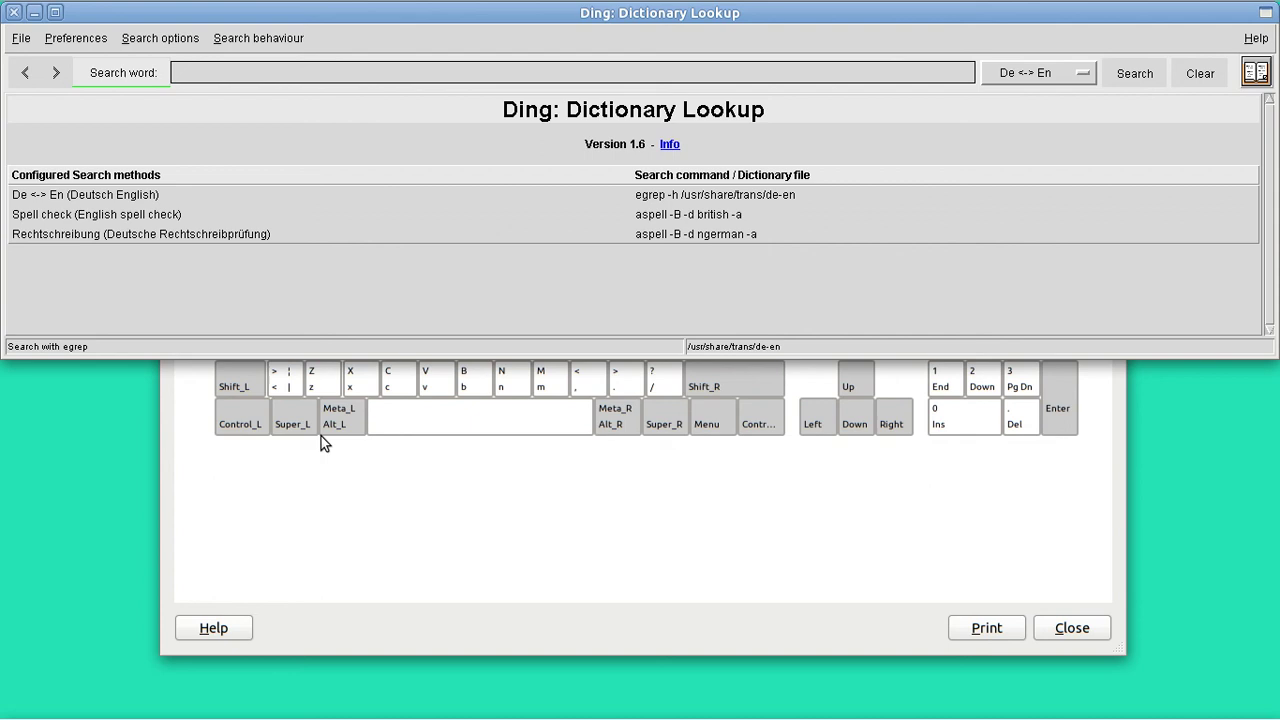
left_click(14, 12)
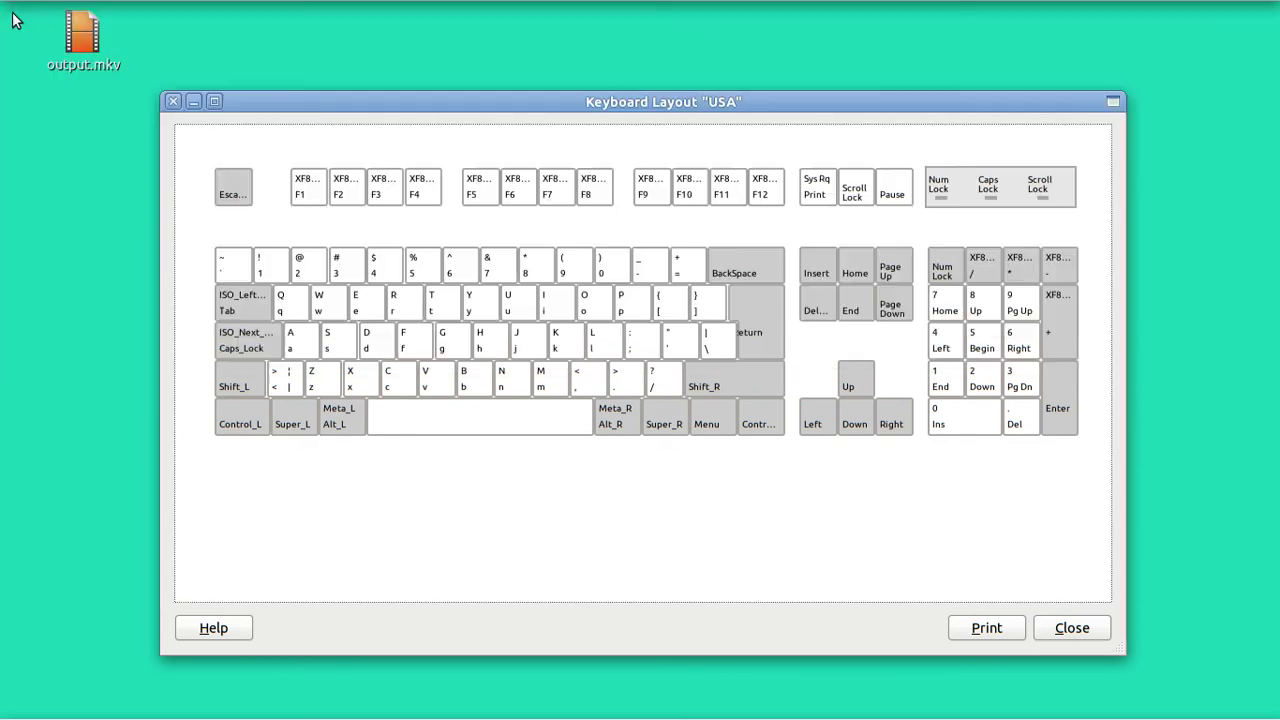
- Close the keyboard layout chart and the Keyboard Shortcuts window, and launch Ding with its custom shortcut
left_click(172, 102)
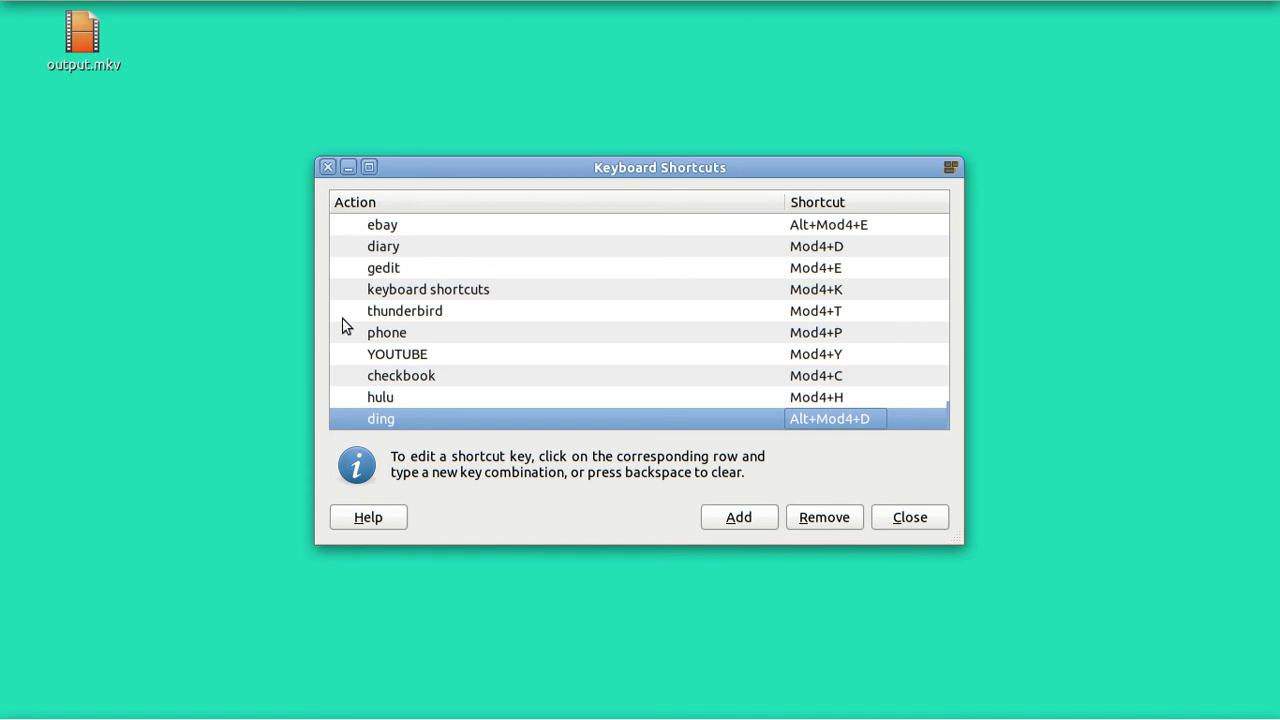
left_click(910, 518)
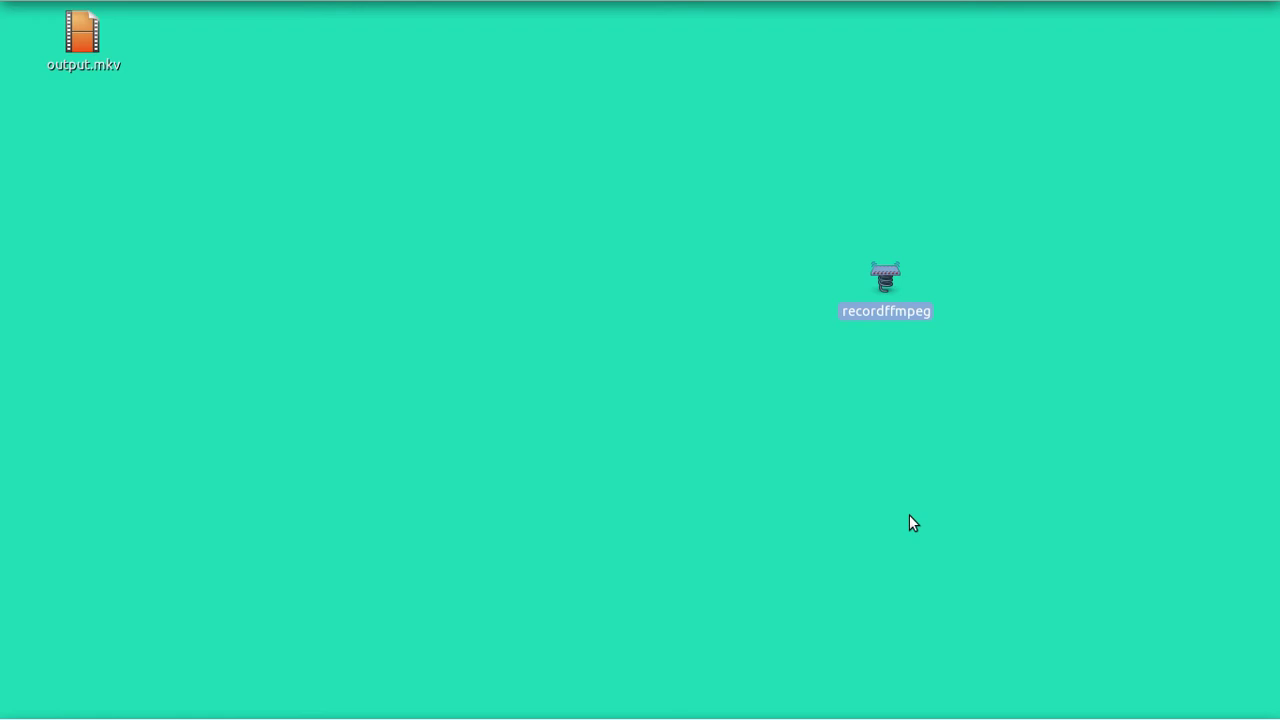
key("ctrl+alt+d")
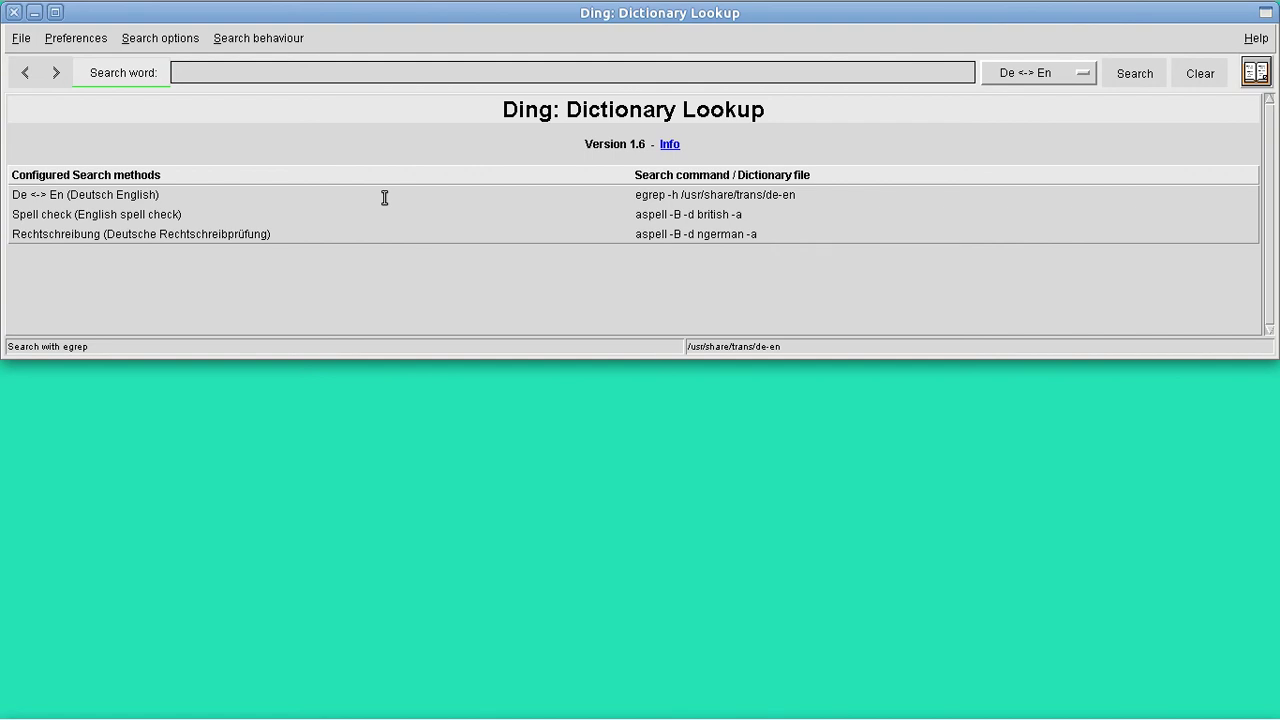
- Tile the Ding window to the left half of the desktop and show the document Haenschens Reise.odt beside it
key("super+Up")
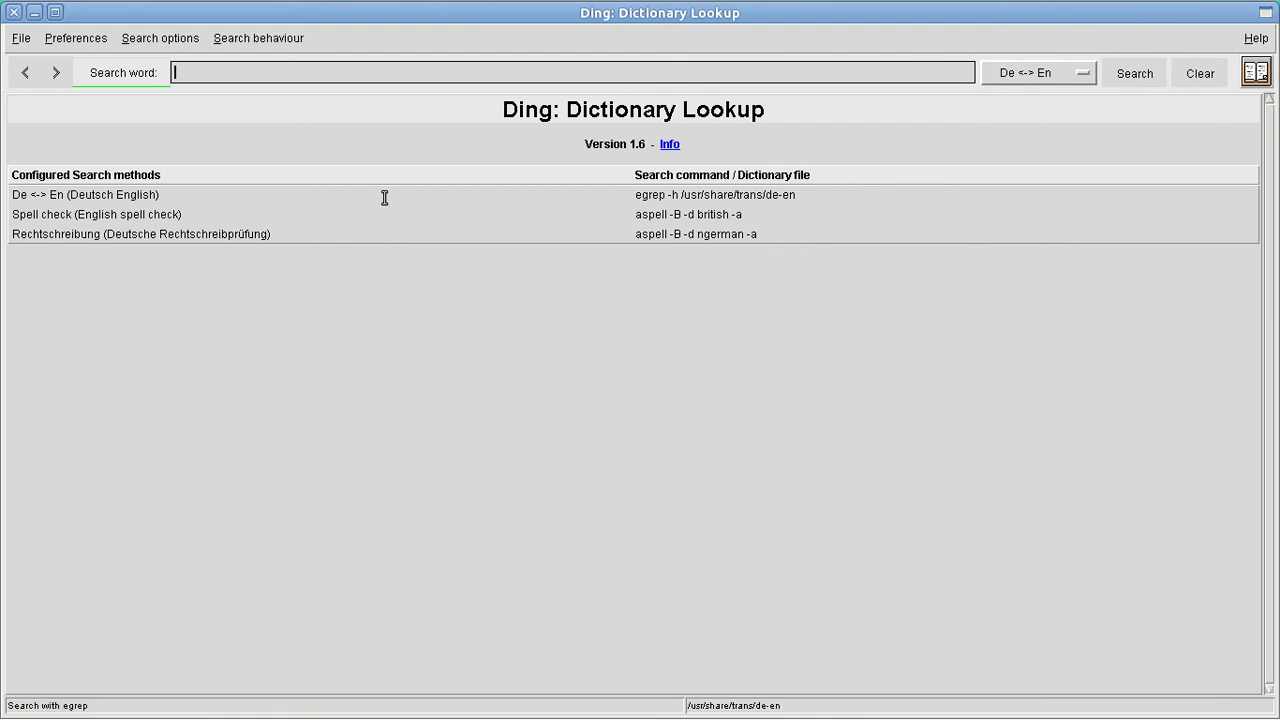
key("super+Right")
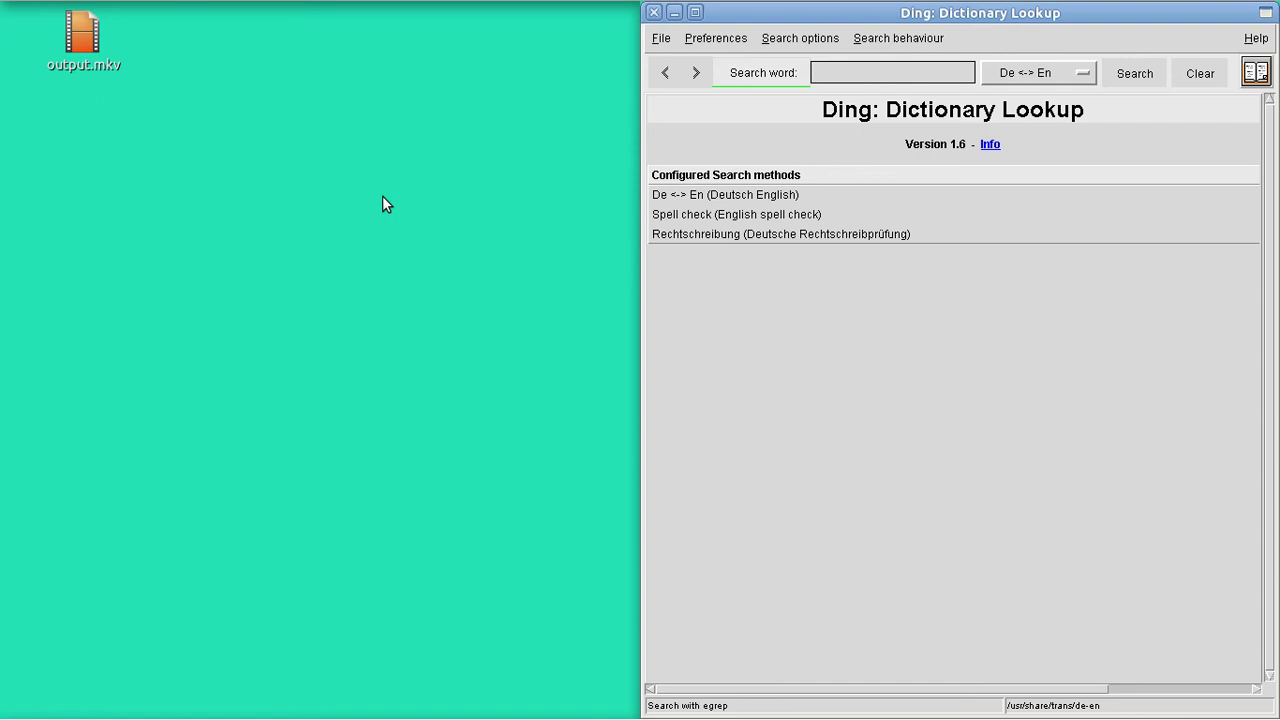
key("super+Left")
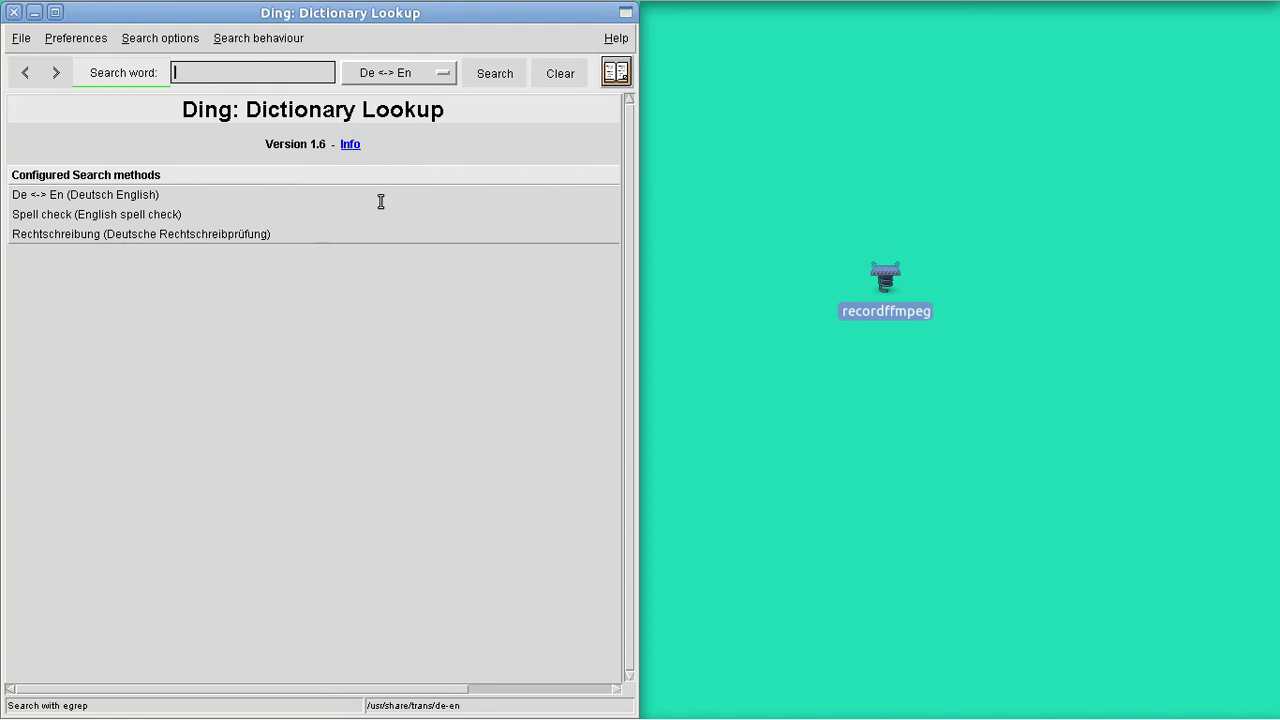
mouse_move(240, 715)
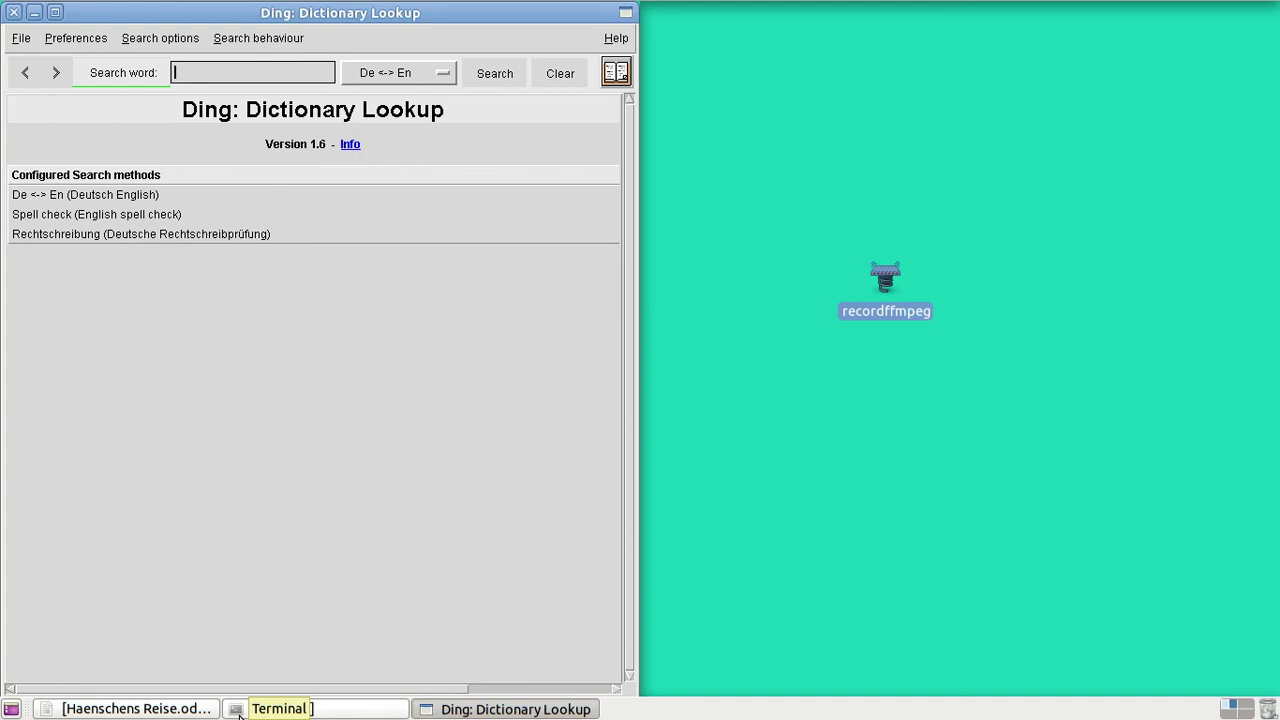
left_click(186, 709)
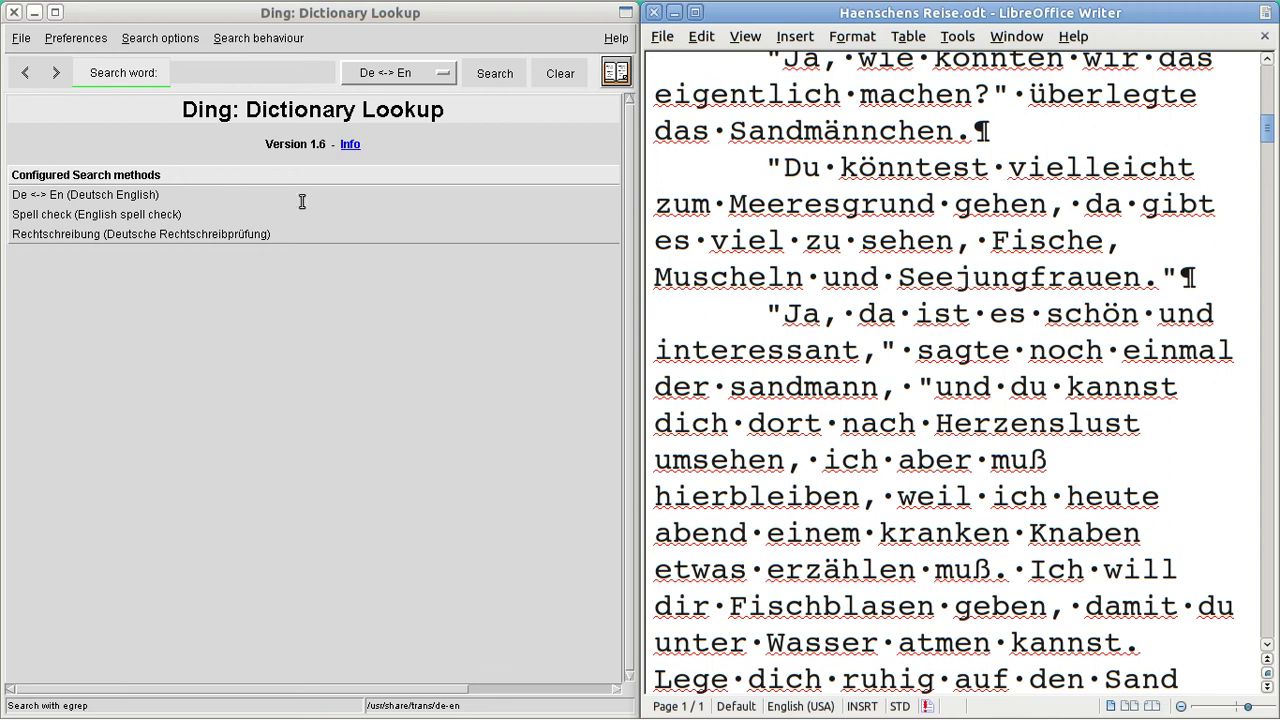
- Set Ding's search behaviour to search on new text selection, and look up "vielleicht" from the document
left_click(220, 48)
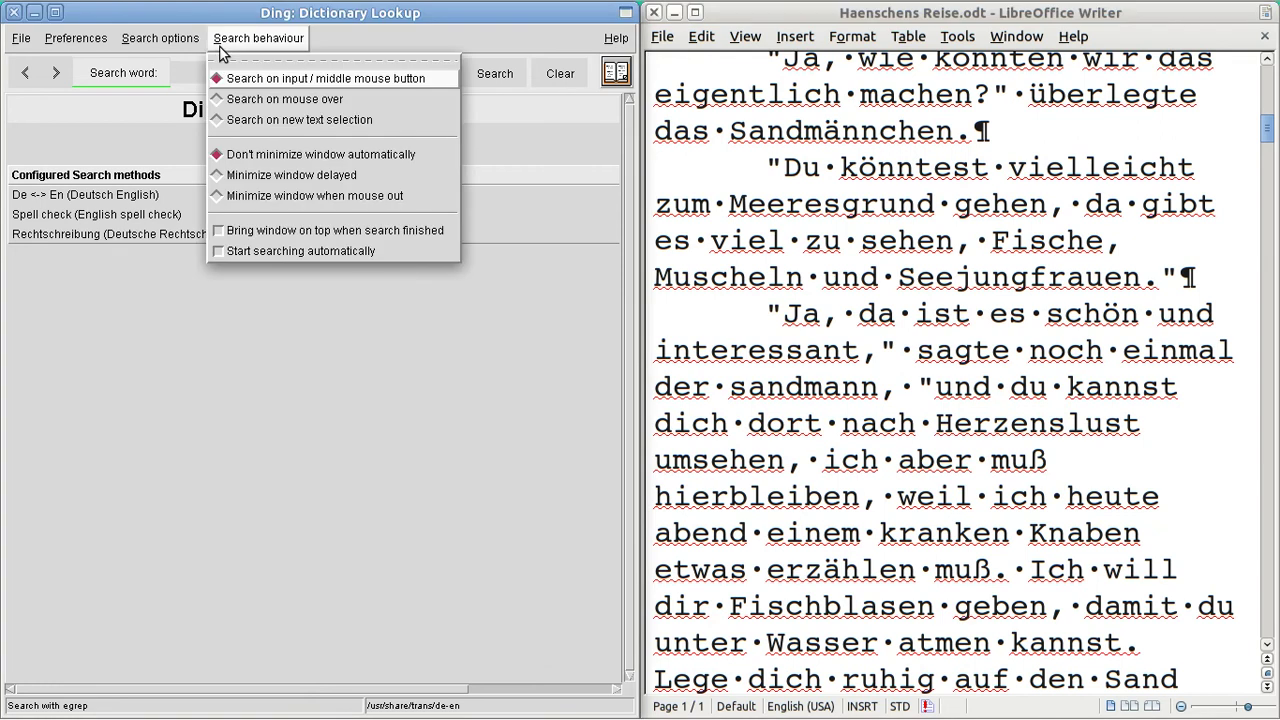
left_click(218, 120)
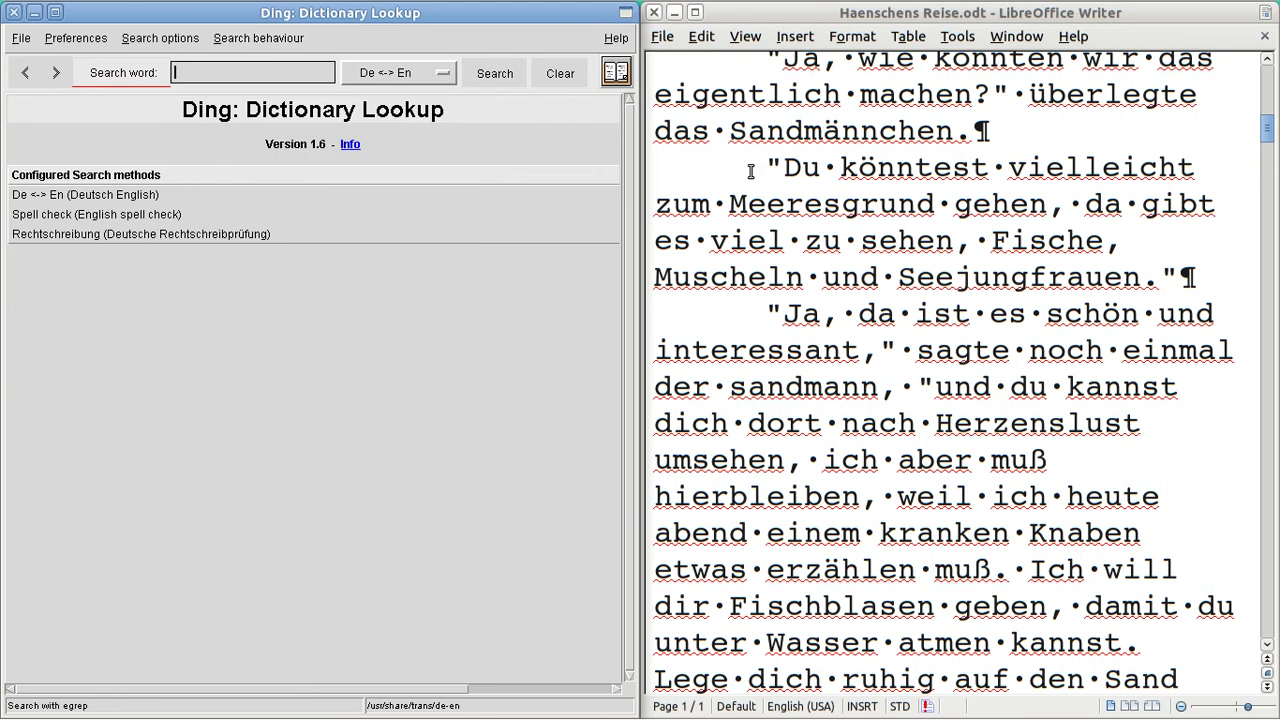
left_click(1058, 168)
double_click(1058, 168)
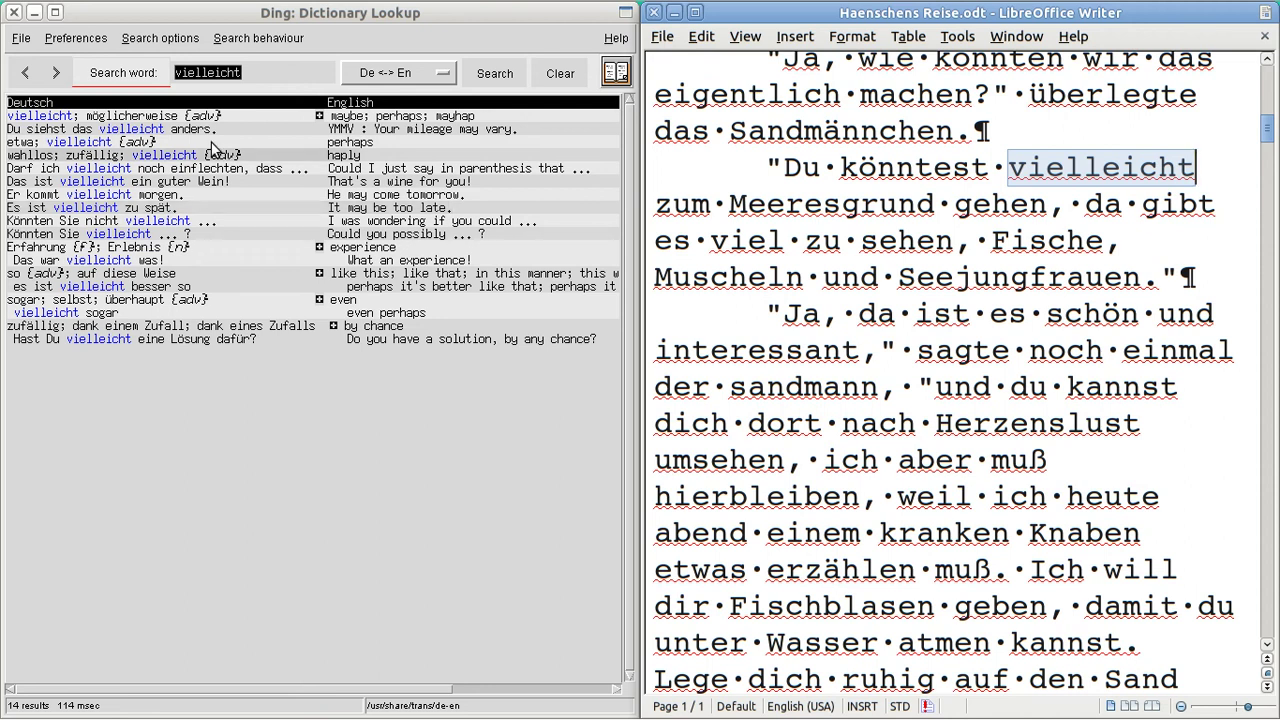
- Increase the font size of Ding's dictionary results repeatedly, past size 35
left_click(77, 38)
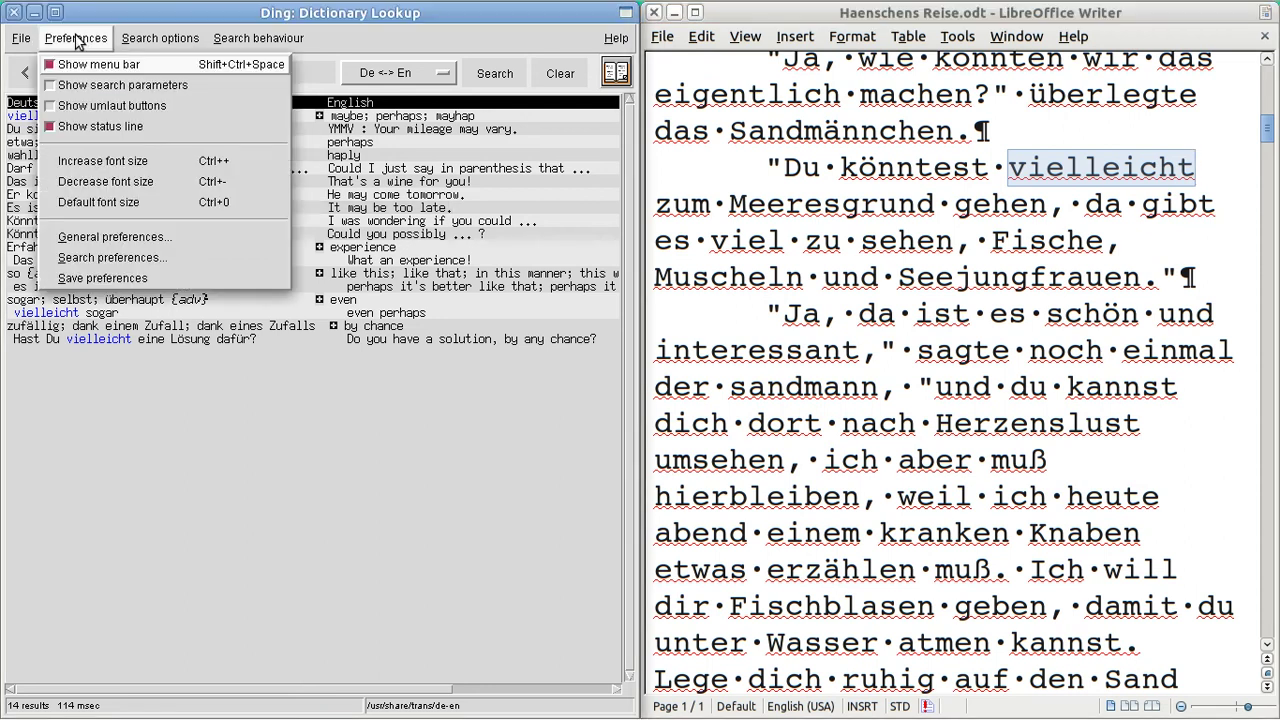
left_click(175, 163)
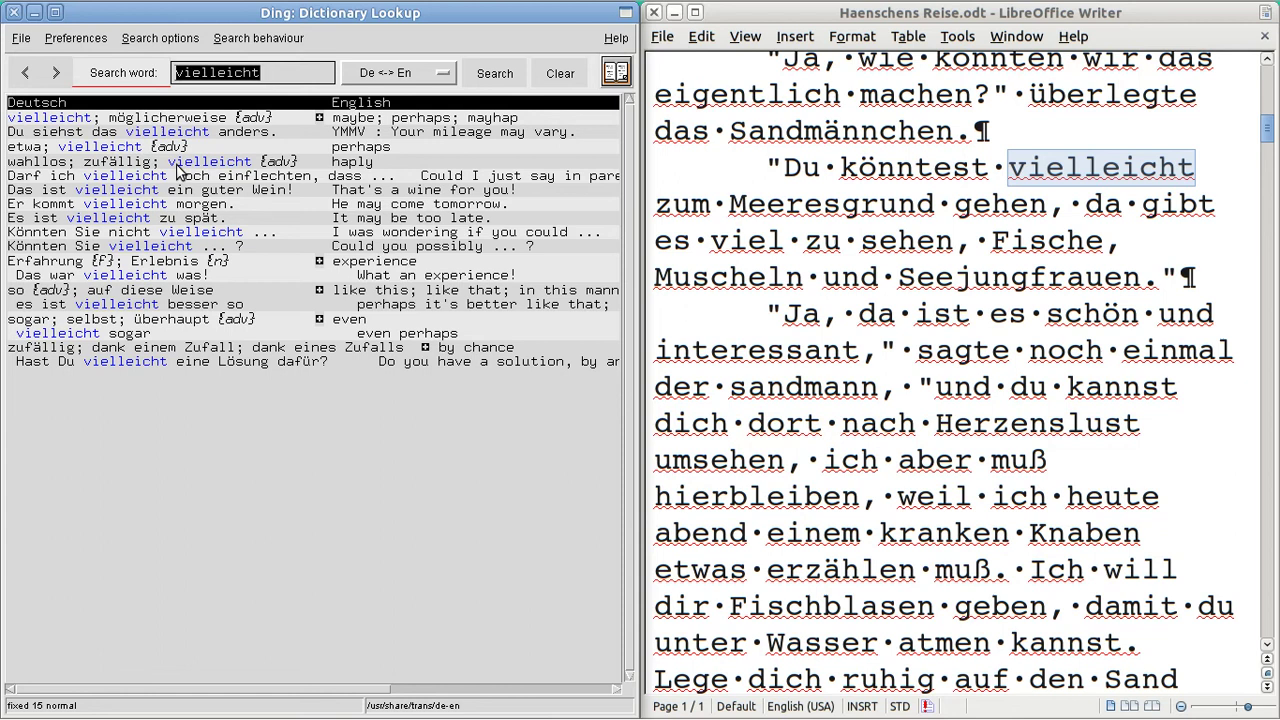
key("ctrl+plus")
key("ctrl+plus")
key("ctrl+plus")
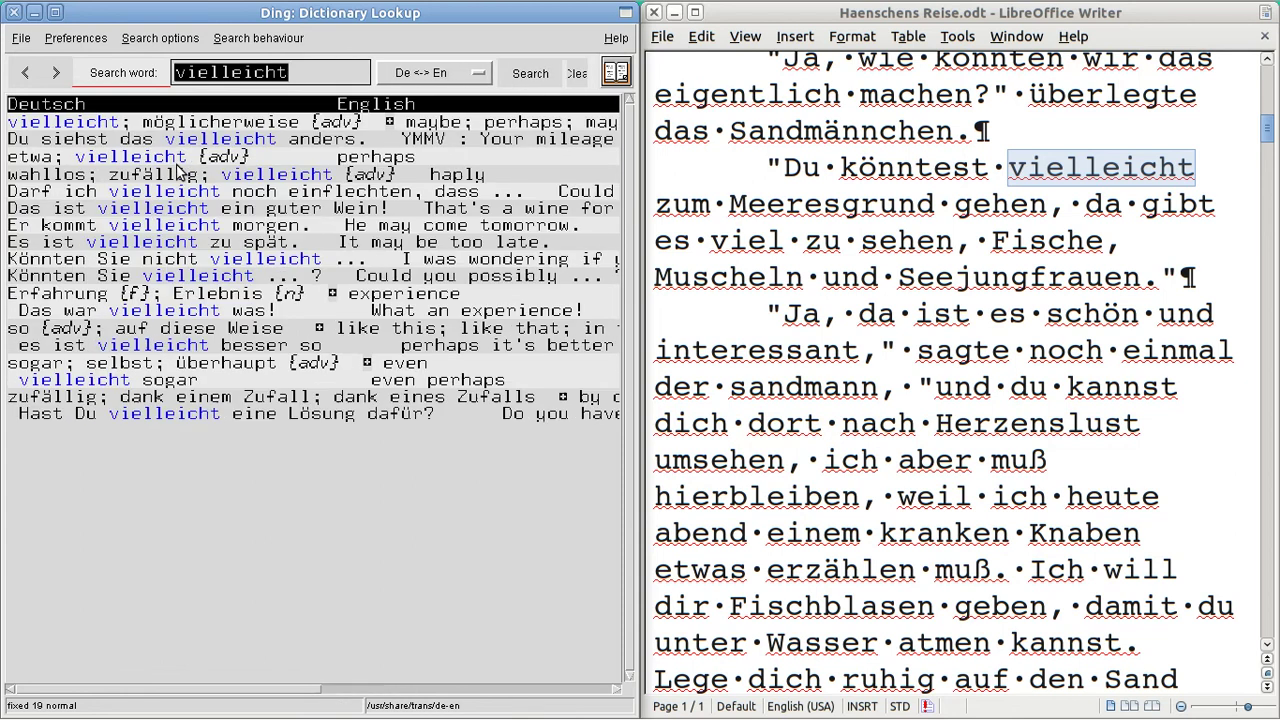
key("ctrl+plus")
key("ctrl+plus")
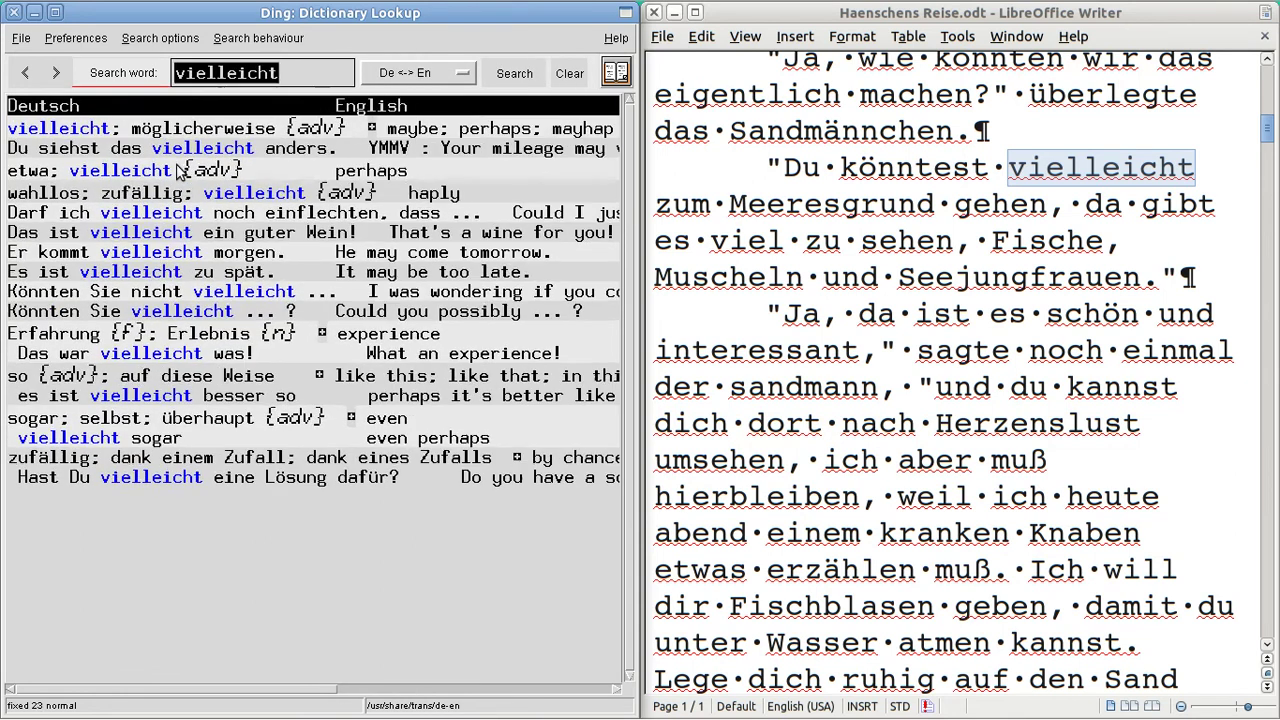
key("ctrl+plus")
key("ctrl+plus")
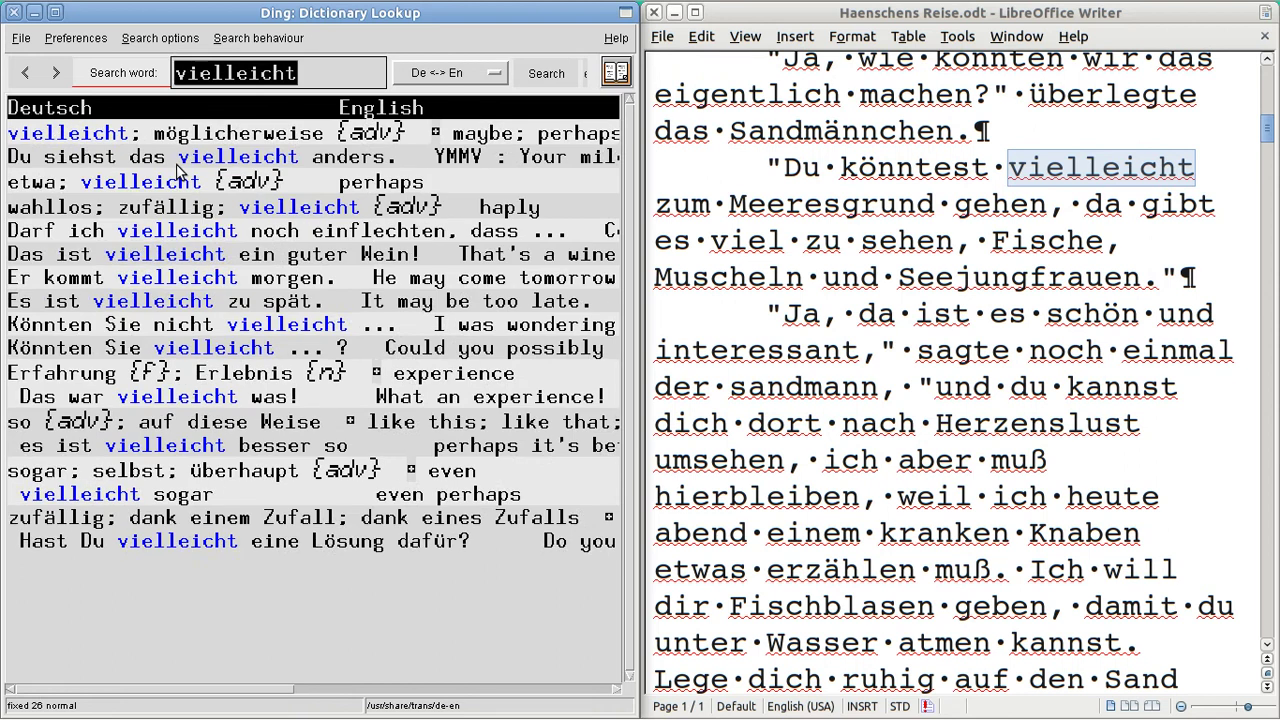
key("ctrl+plus")
key("ctrl+plus")
key("ctrl+plus")
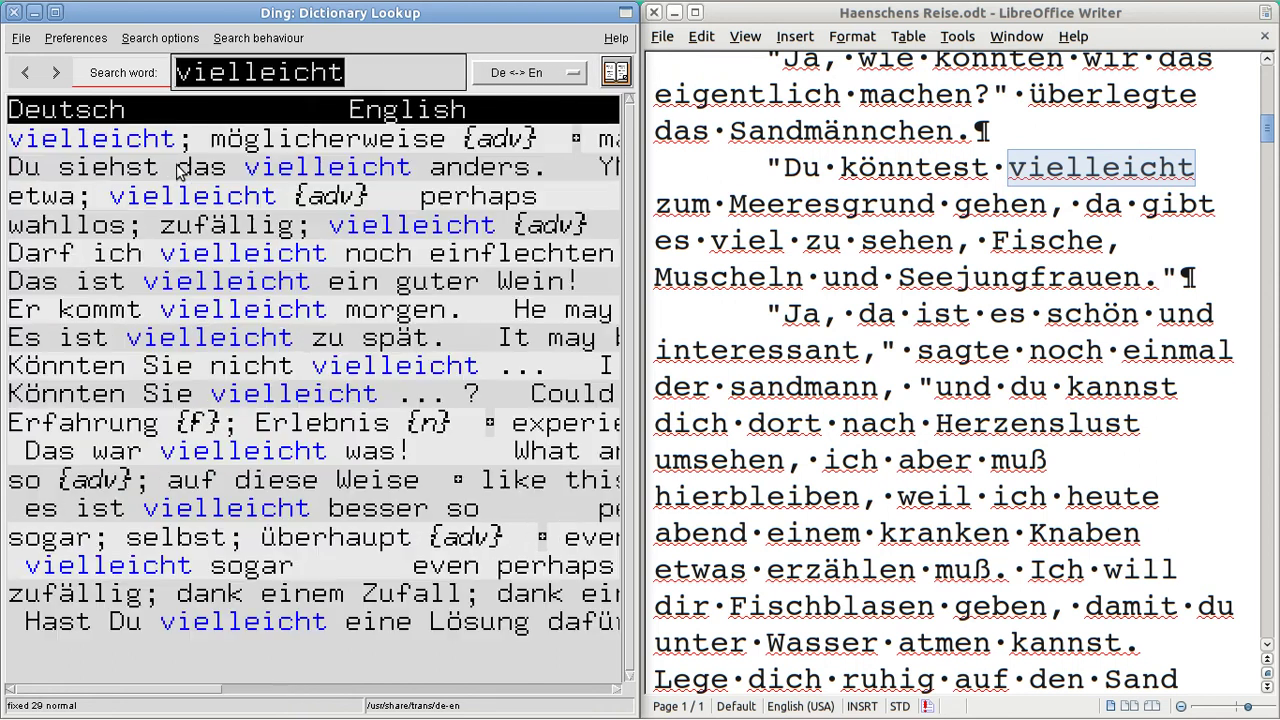
key("ctrl+plus")
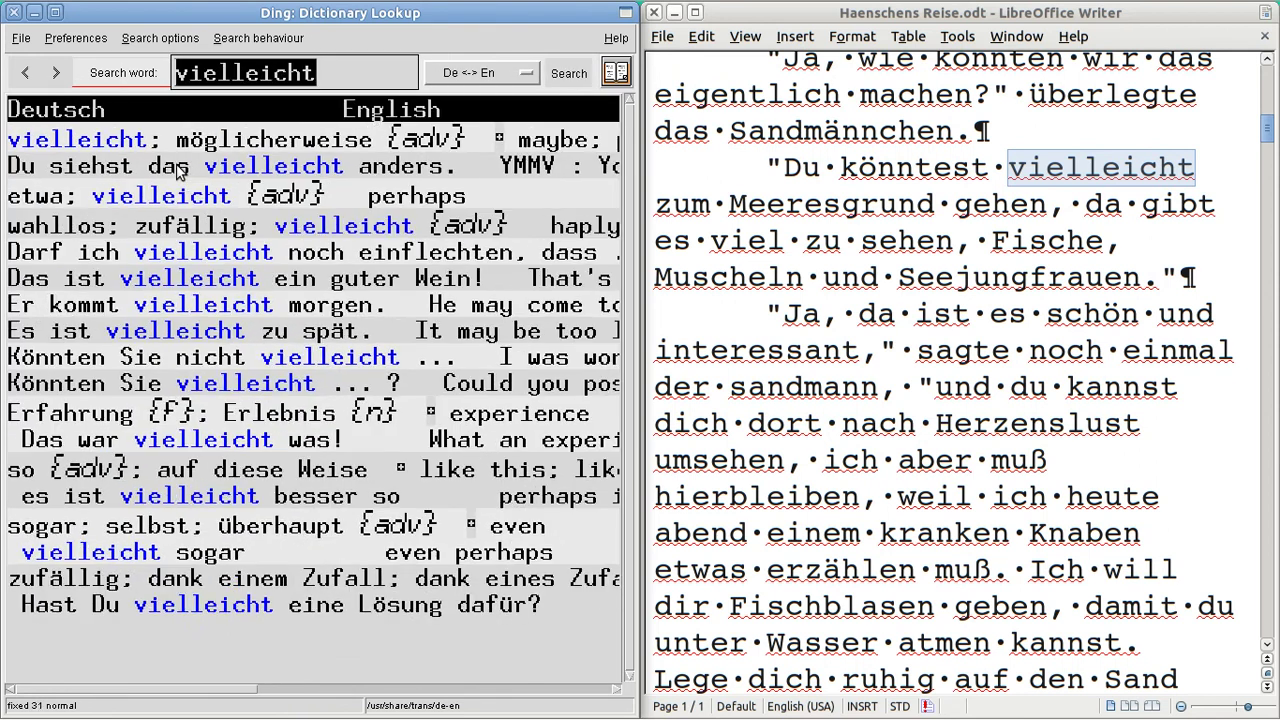
key("ctrl+plus")
key("ctrl+plus")
key("ctrl+plus")
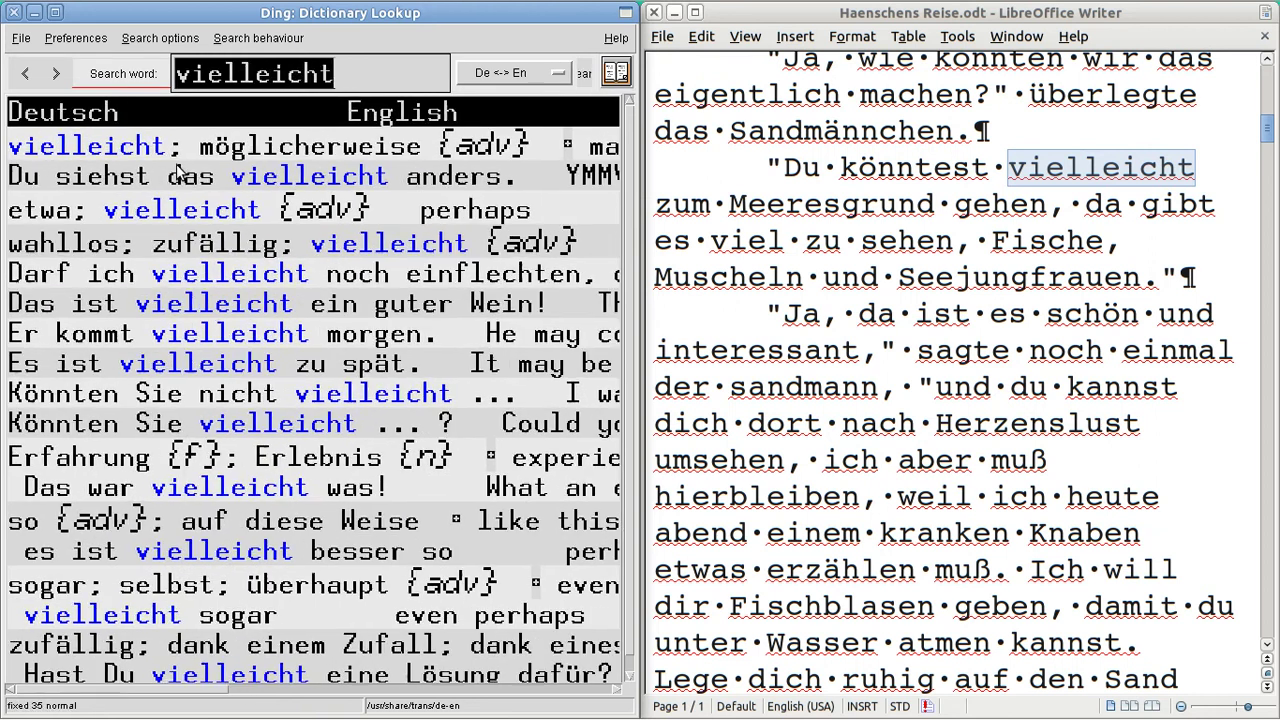
key("ctrl+plus")
key("ctrl+plus")
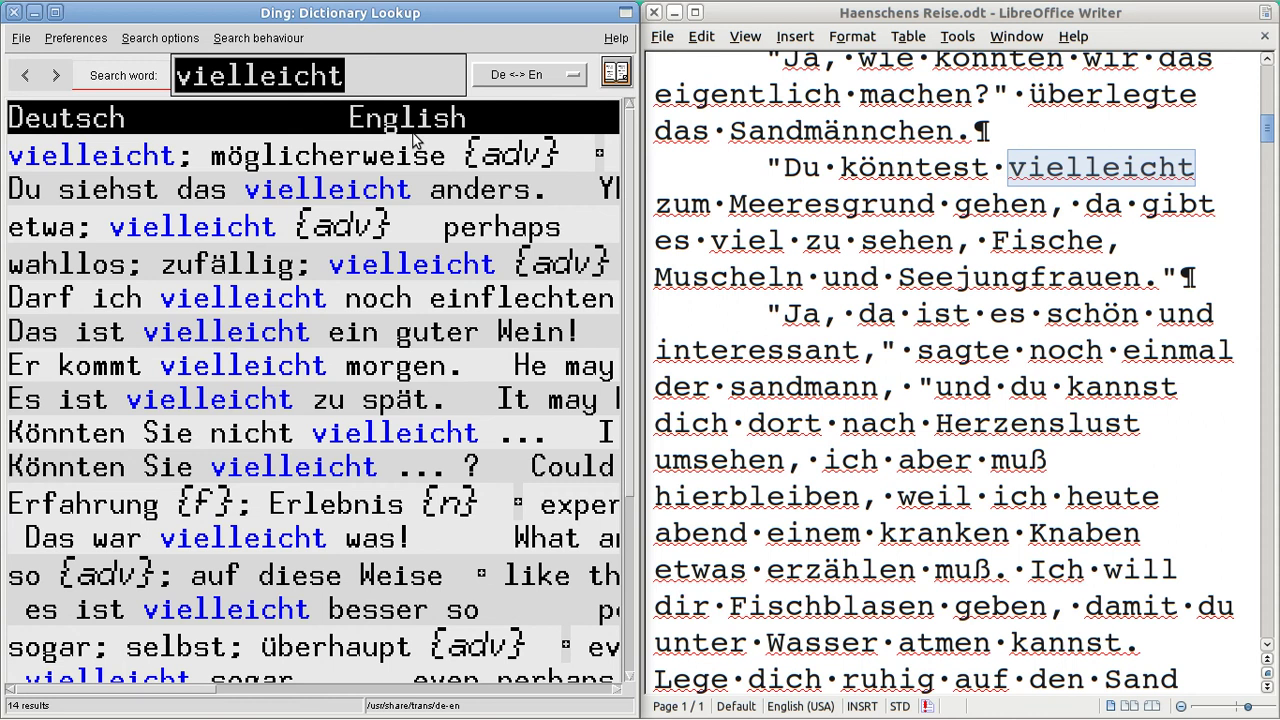
- Look up "Meeresgrund" from the document, and stack the document window above the Ding window, each filling half the desktop
double_click(815, 208)
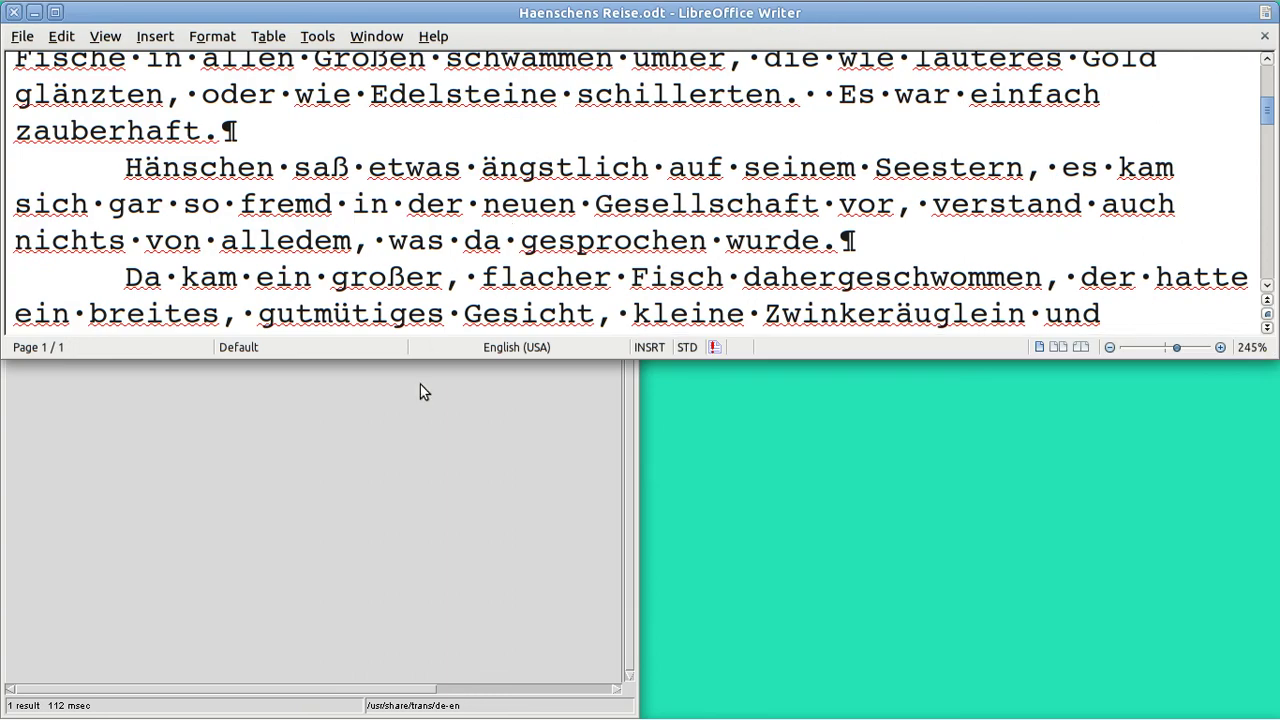
left_click(421, 386)
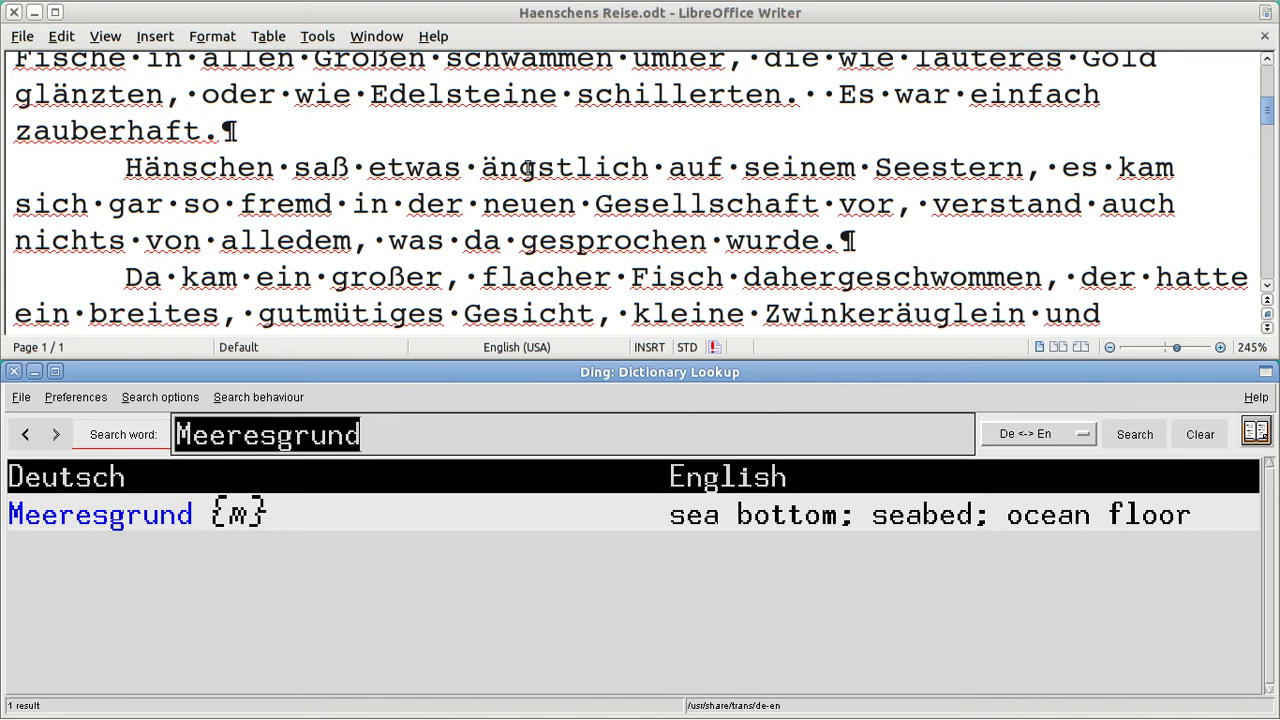
- Look up "ängstlich", "Seestern", "Gesellschaft", "gesprochen", "dahergeschwommen", "gutmütiges", "Gesicht" and "fremd" by selecting each word in the document
double_click(527, 168)
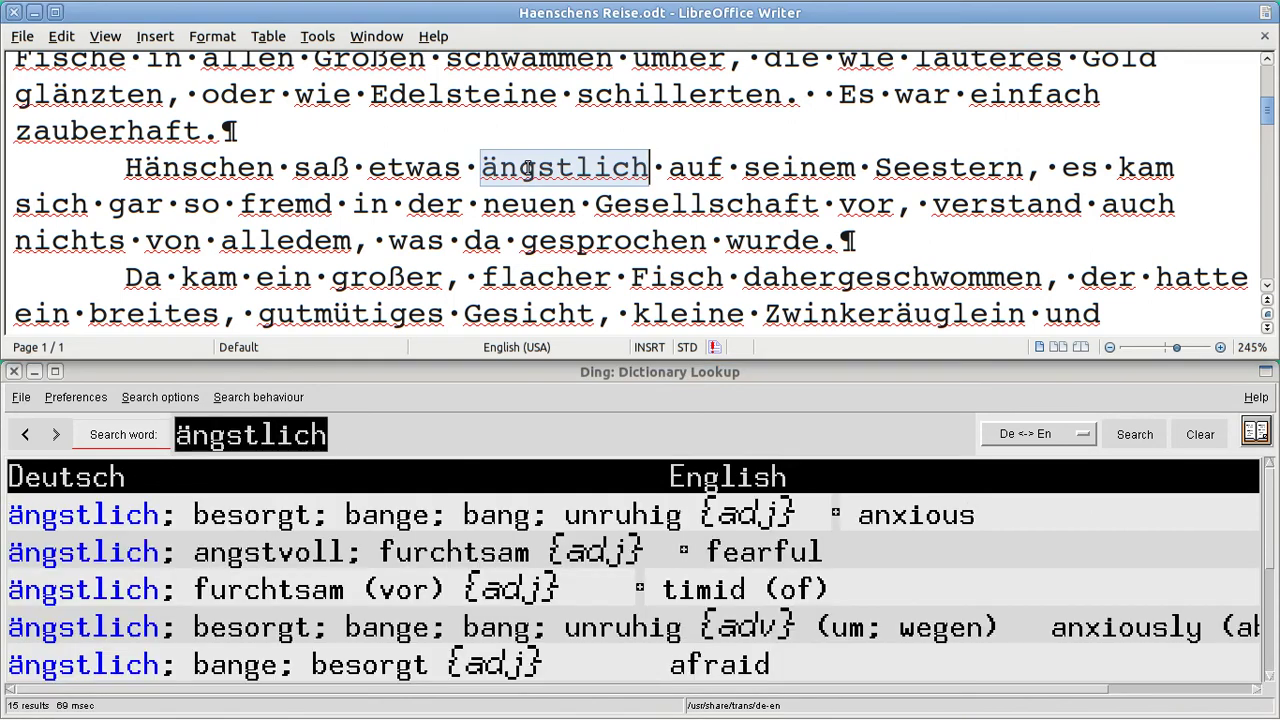
double_click(917, 167)
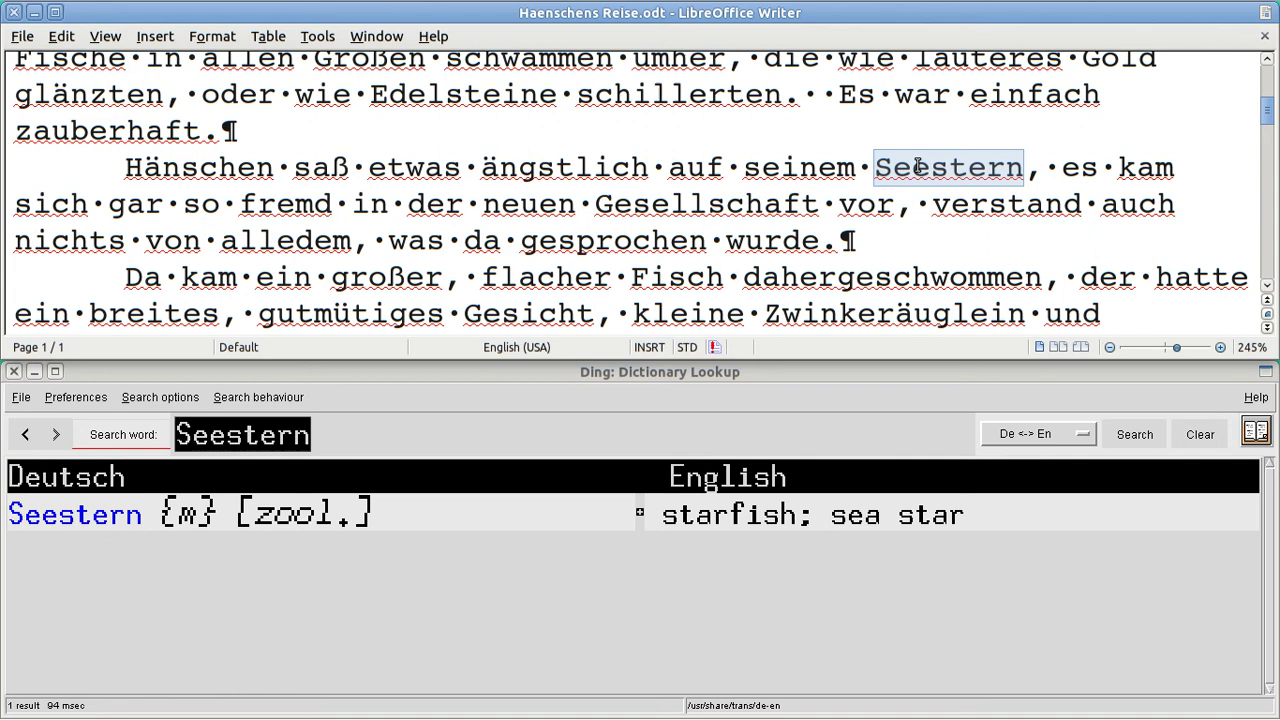
double_click(648, 205)
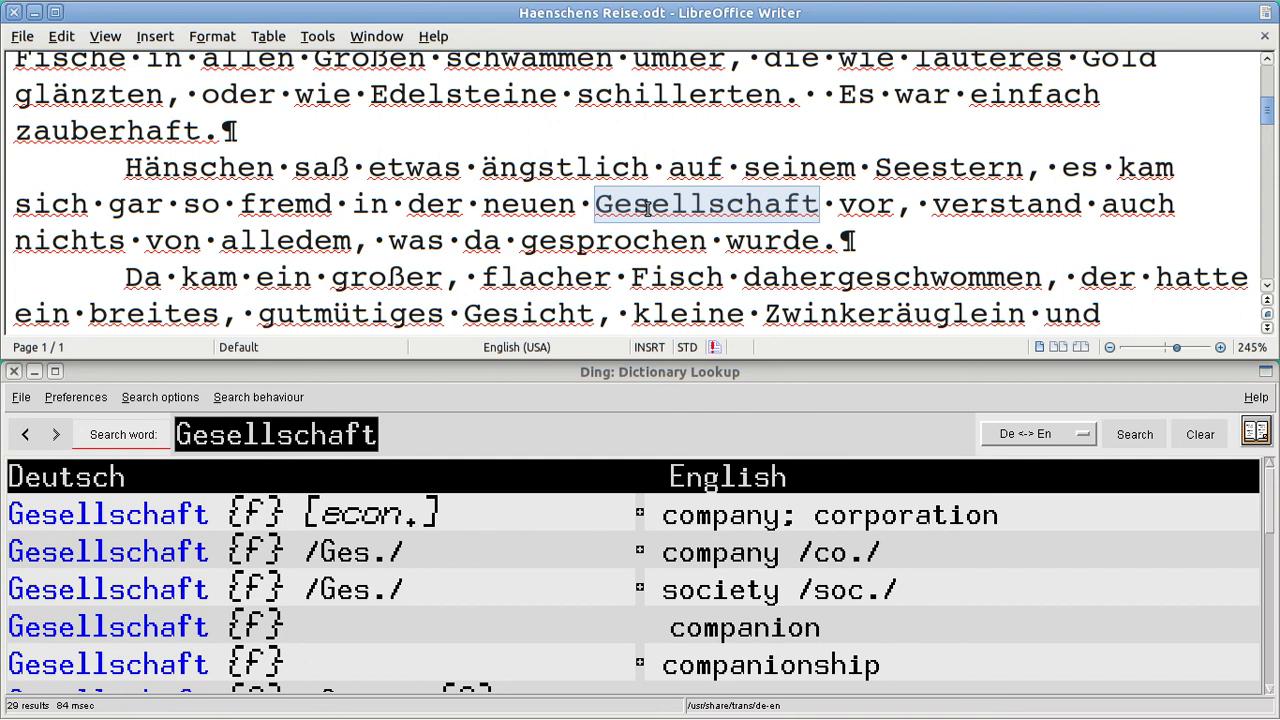
double_click(548, 245)
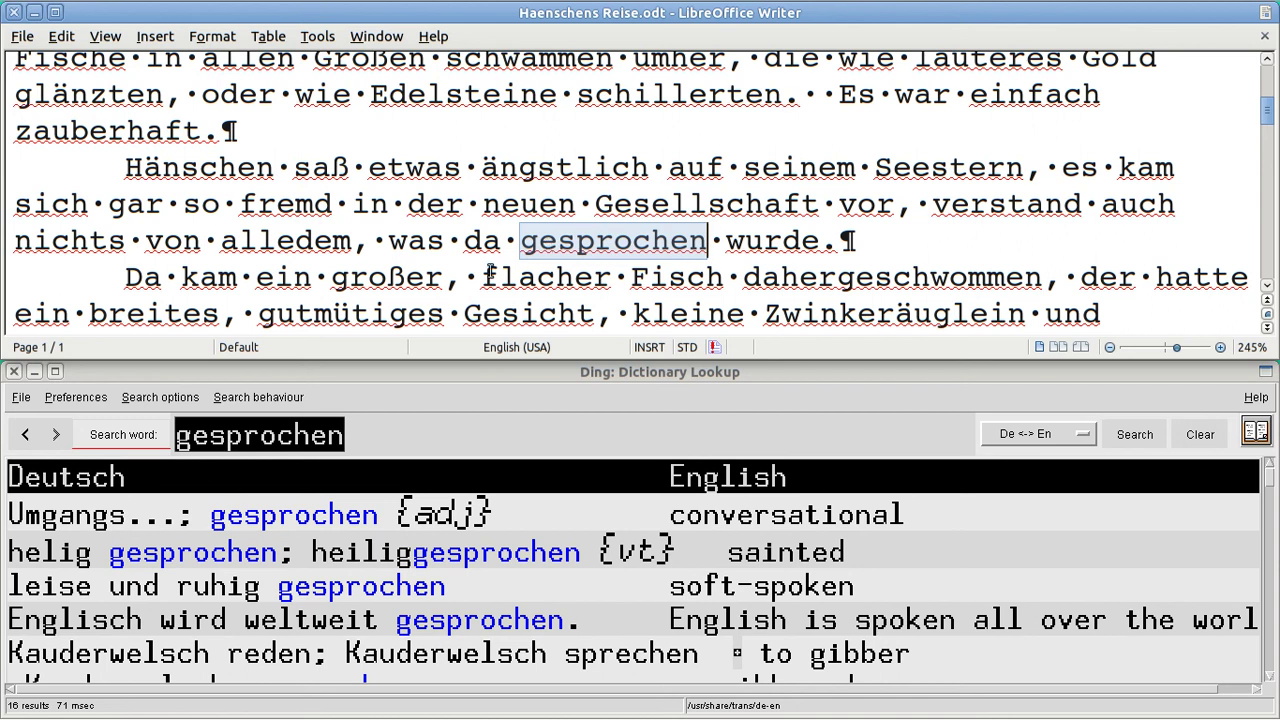
double_click(851, 277)
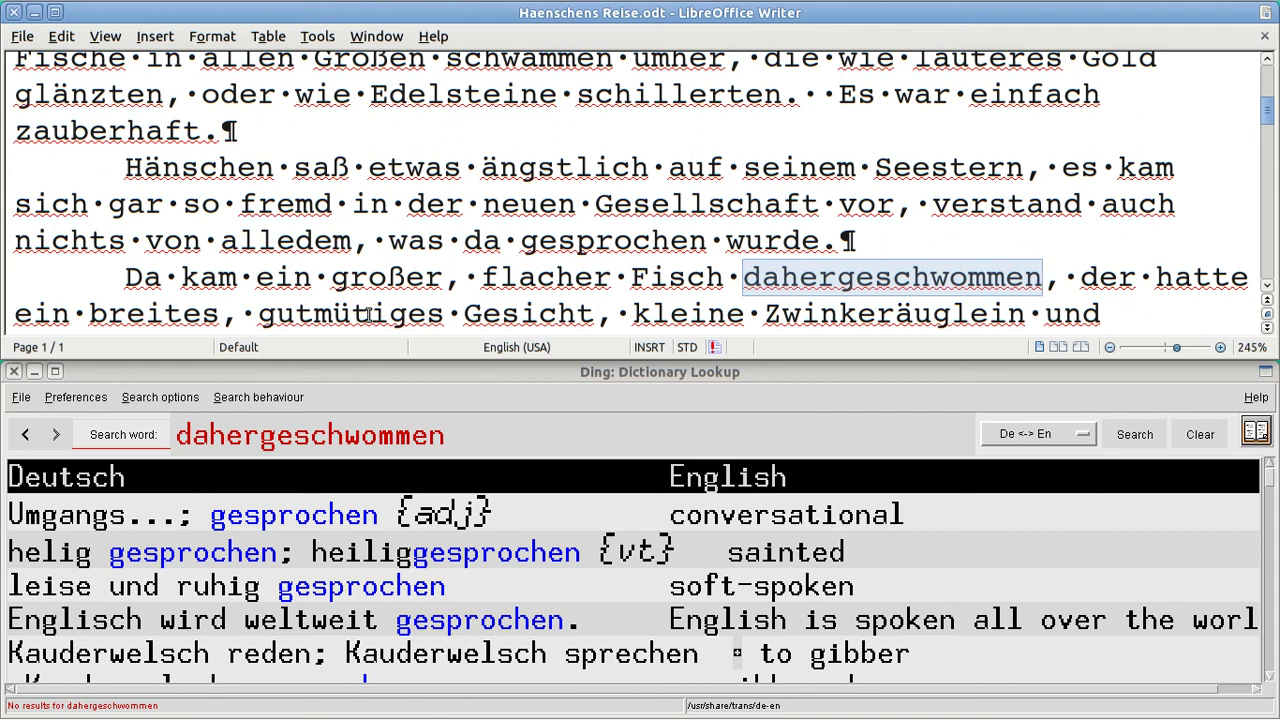
double_click(370, 314)
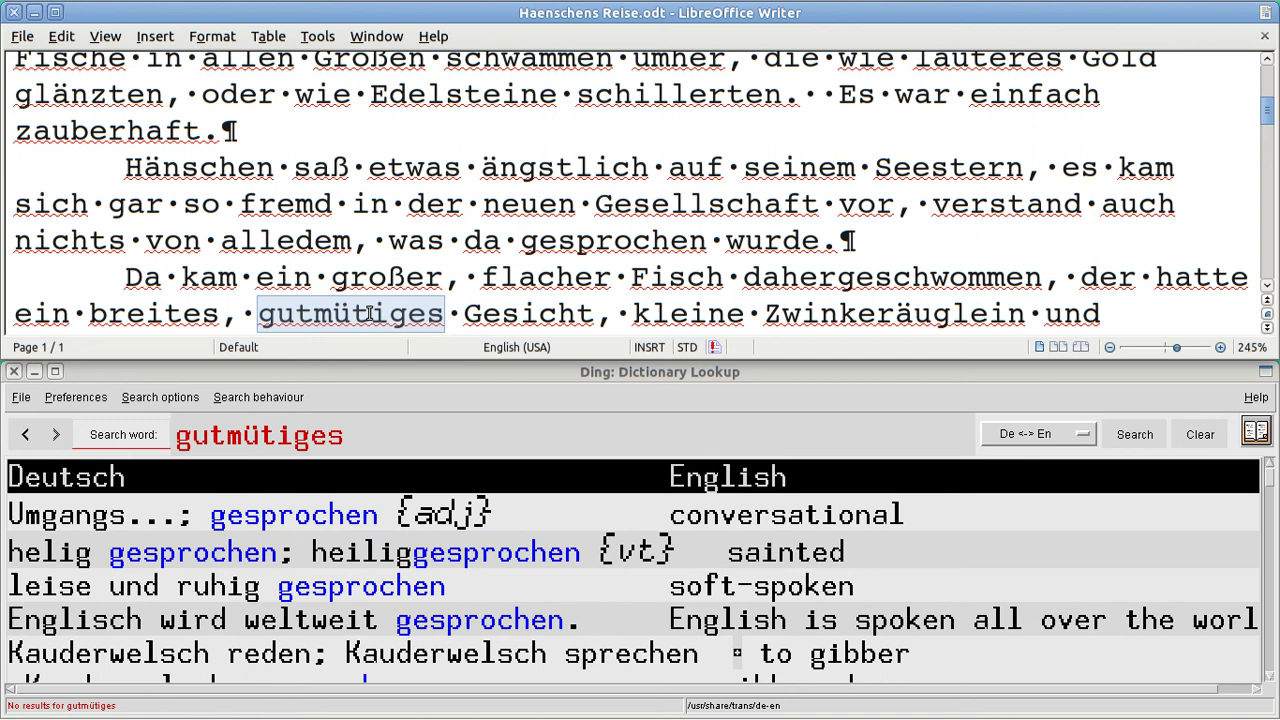
double_click(527, 313)
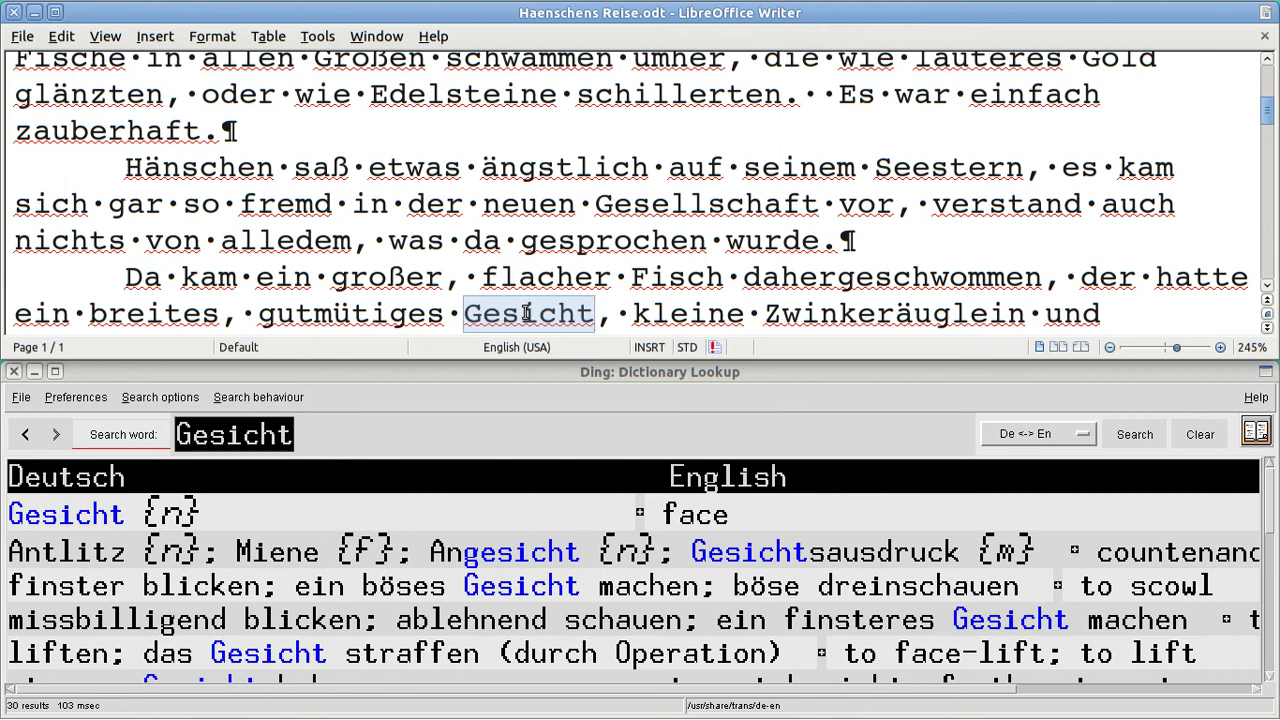
double_click(292, 204)
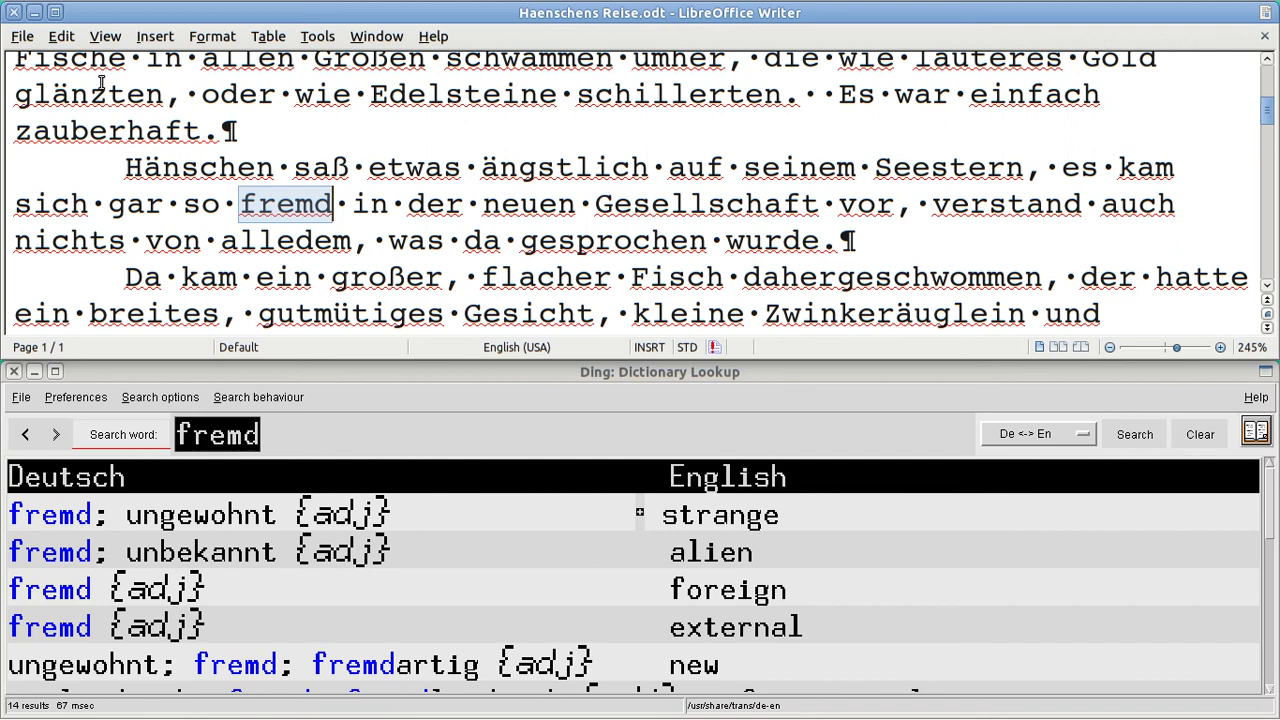
- Minimize the document, switch to Firefox and search Bing for "project gutenberg"
left_click(34, 13)
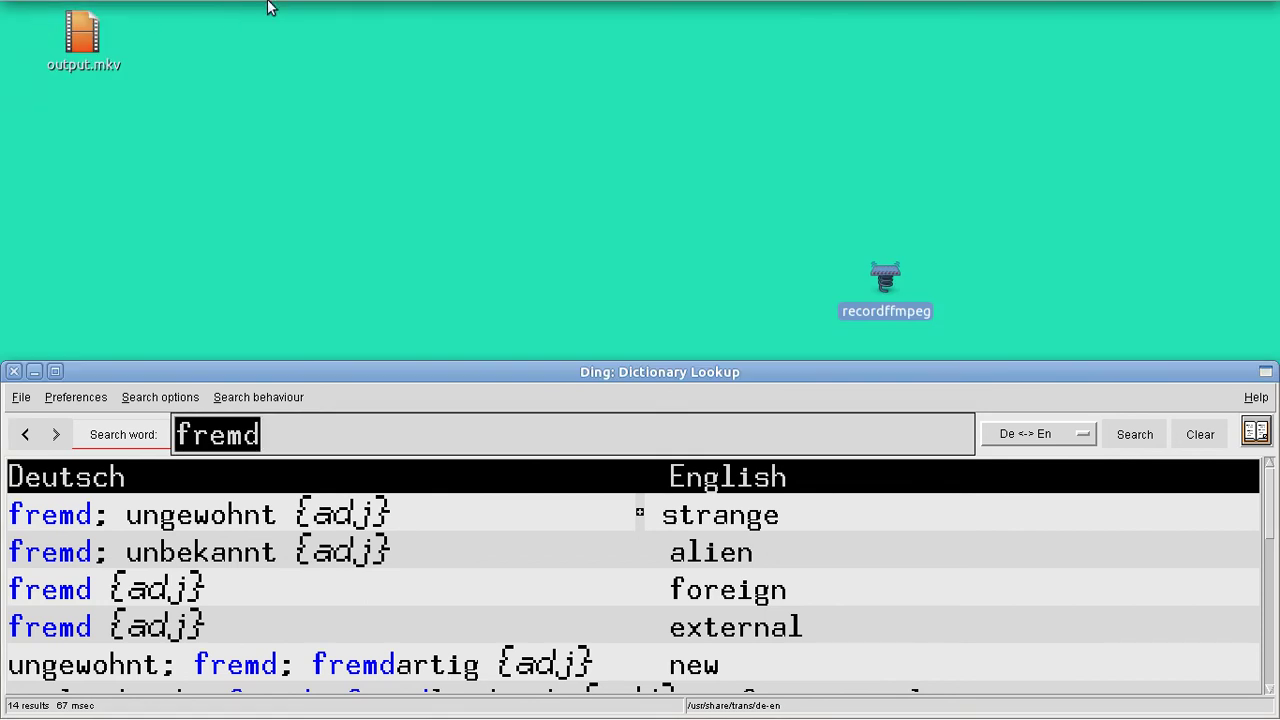
left_click(244, 12)
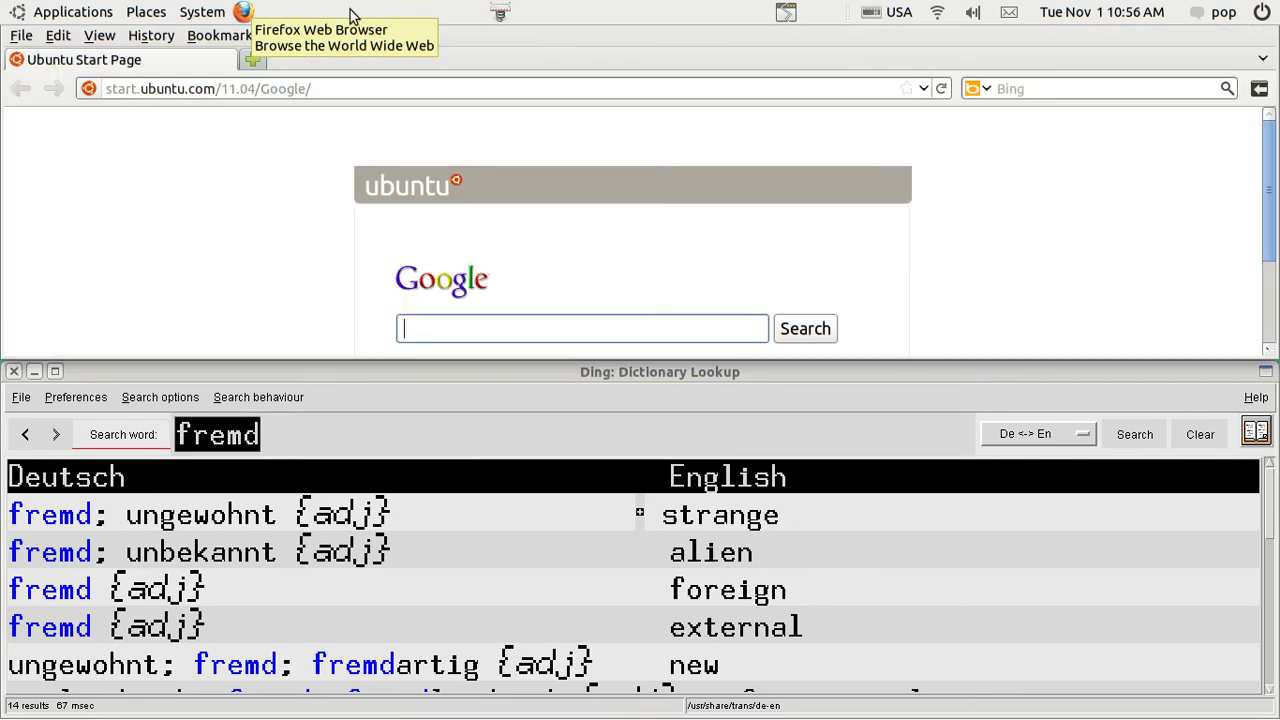
left_click(1060, 89)
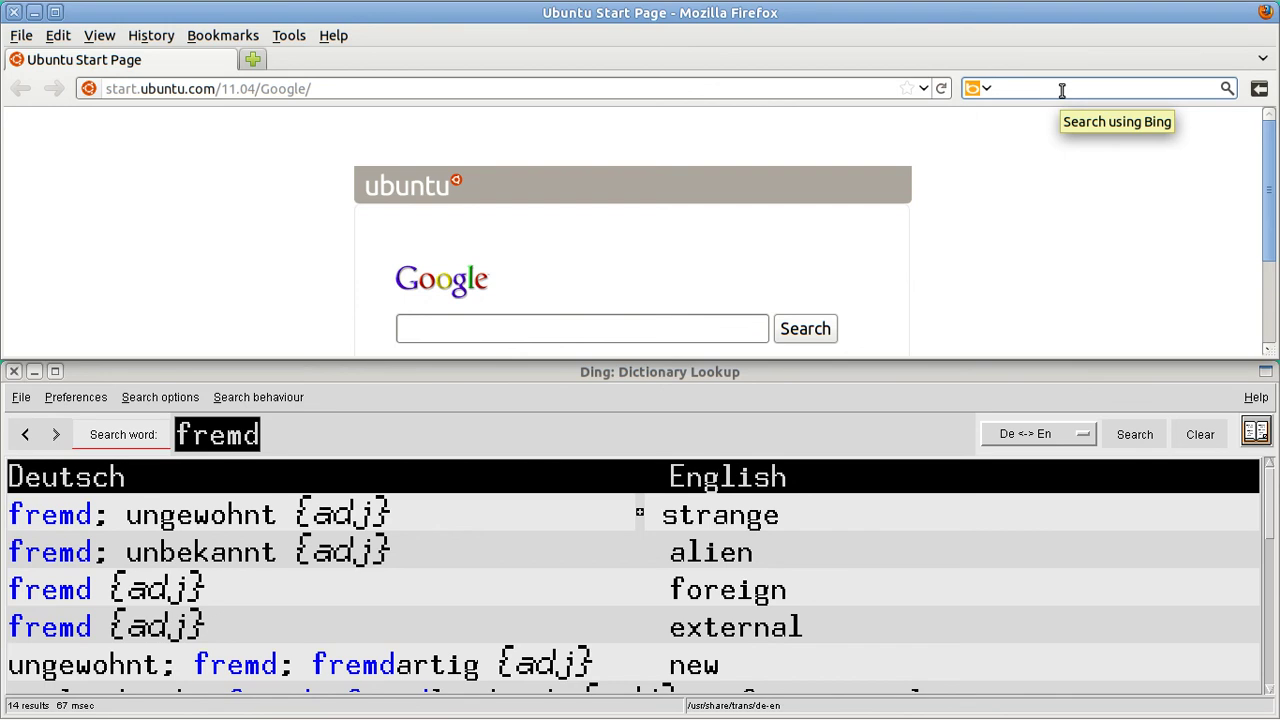
type("projec")
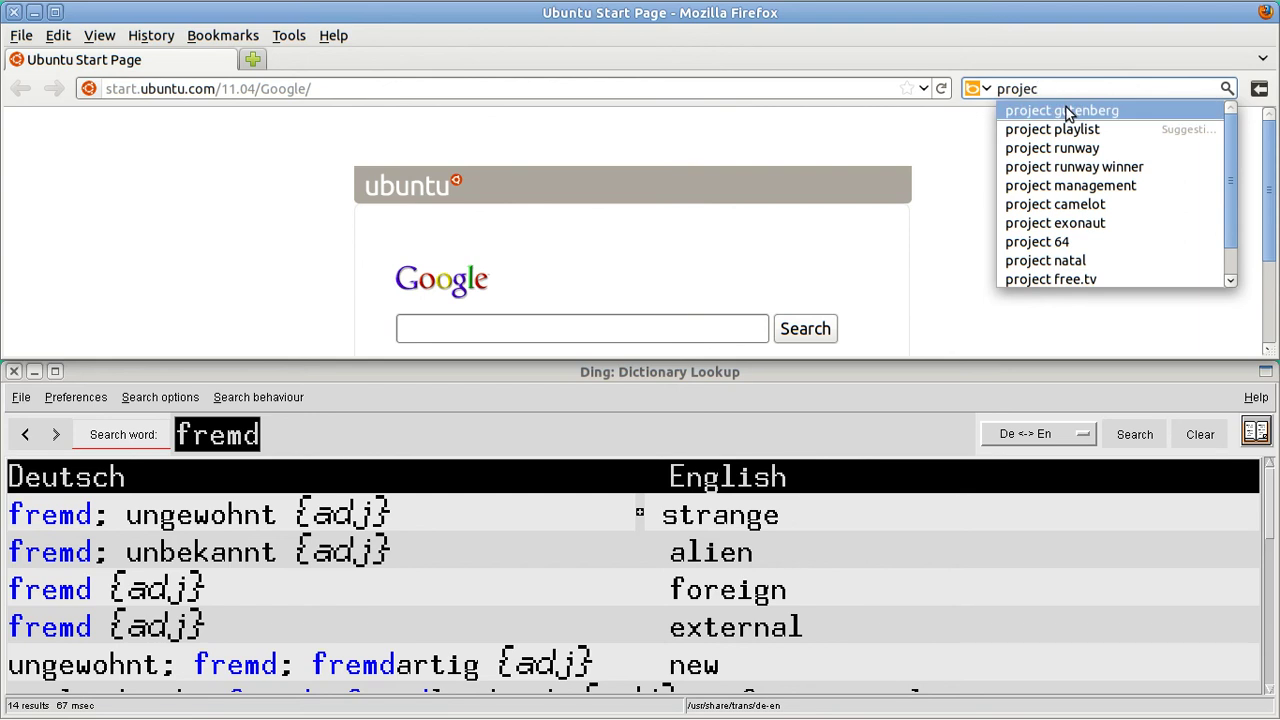
left_click(1066, 109)
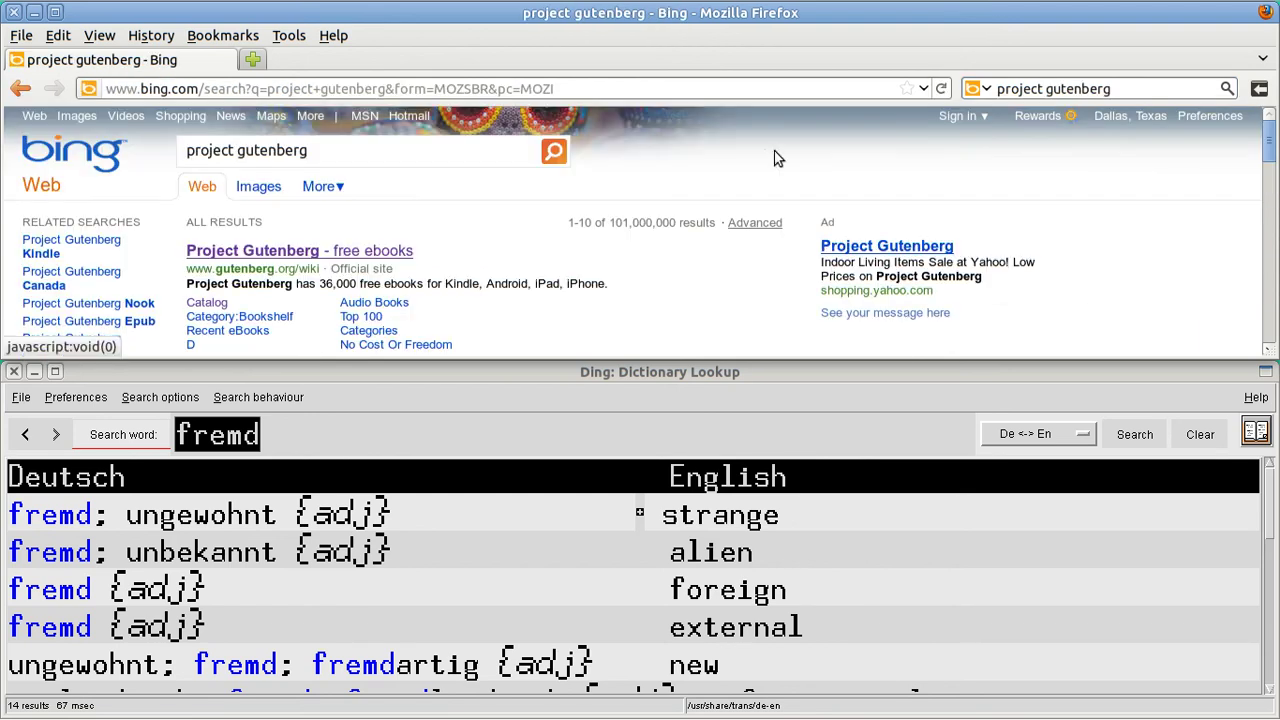
- Open the official Project Gutenberg site from the Bing results and enlarge the browser window to fill the desktop
left_click(236, 256)
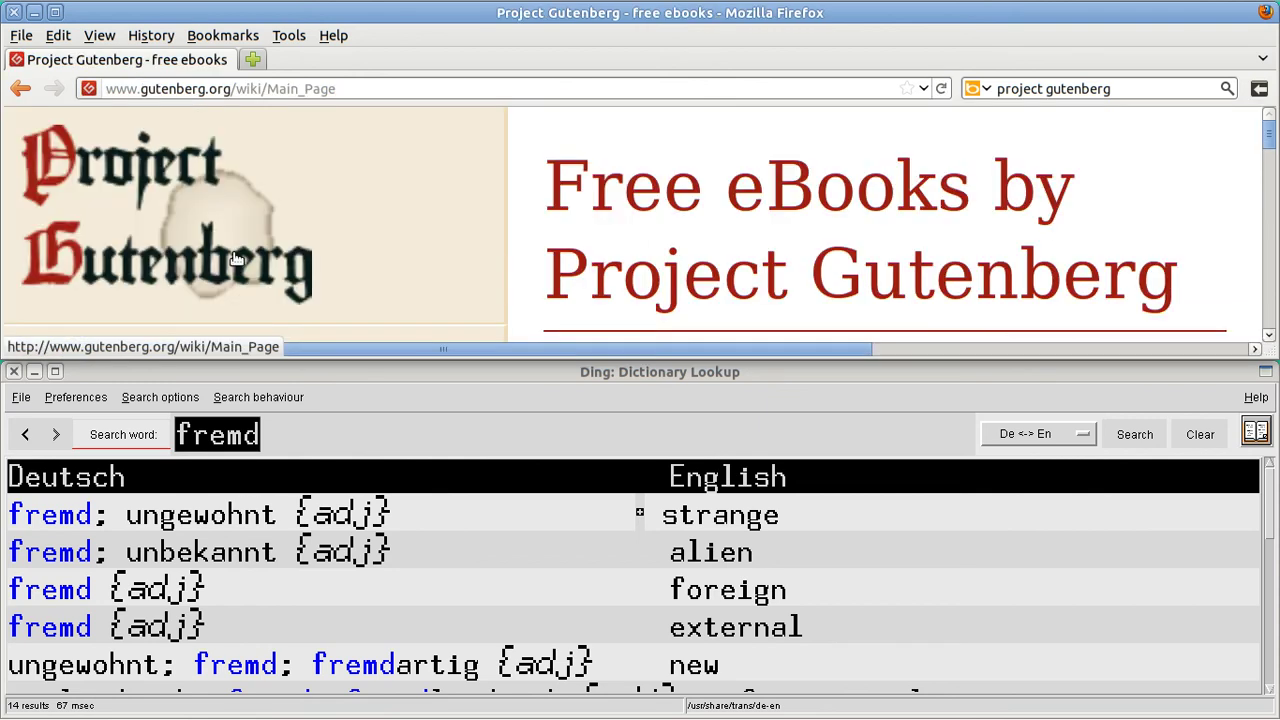
key("super+Left")
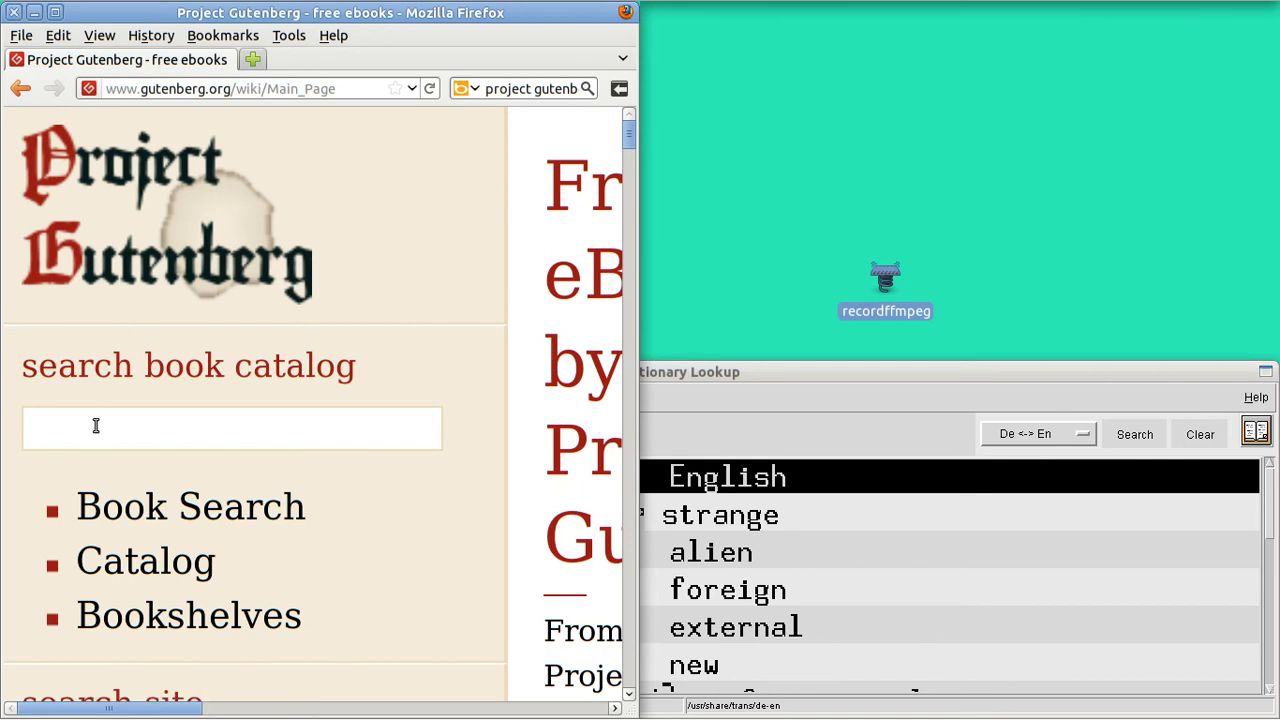
key("super+Up")
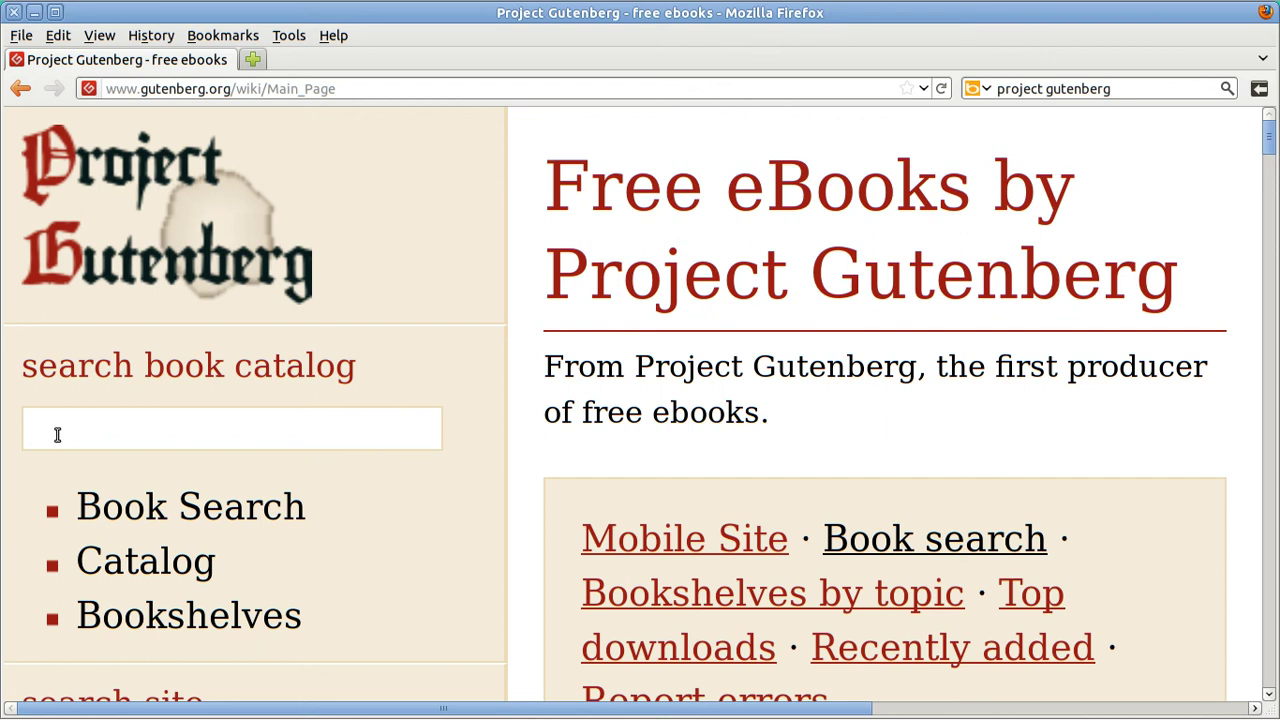
- Search the Project Gutenberg book catalog for "goethe"
type("go")
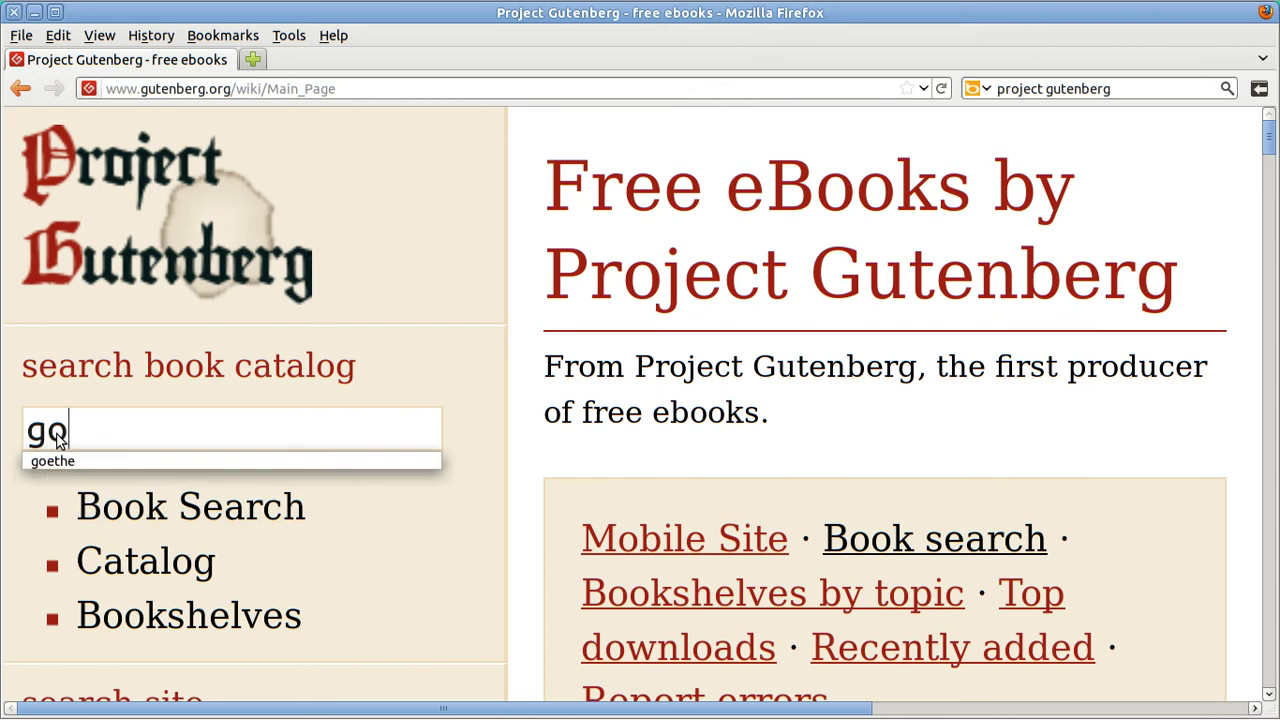
type("ethe")
key("Return")
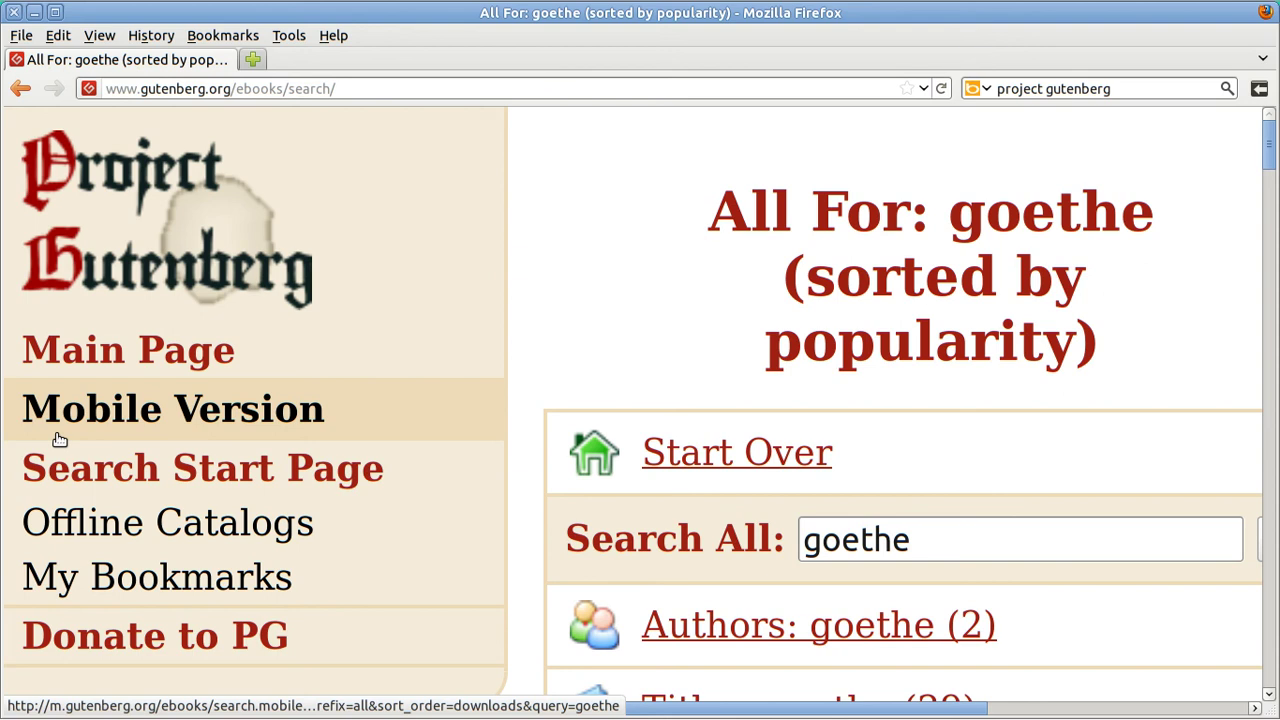
- Reduce the page zoom by four levels and open the book "Leiden des jungen Werther — Band 1" from the results
key("ctrl+minus")
key("ctrl+minus")
key("ctrl+minus")
key("ctrl+minus")
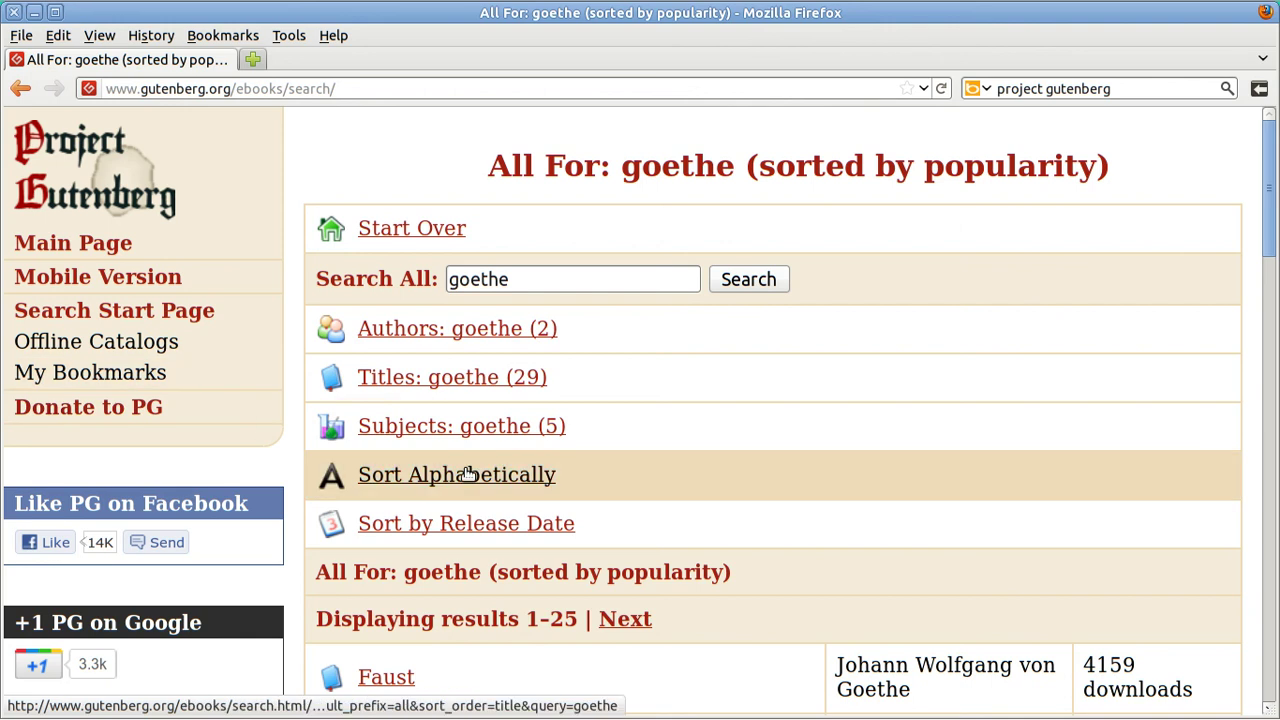
scroll(468, 475, "down", 3)
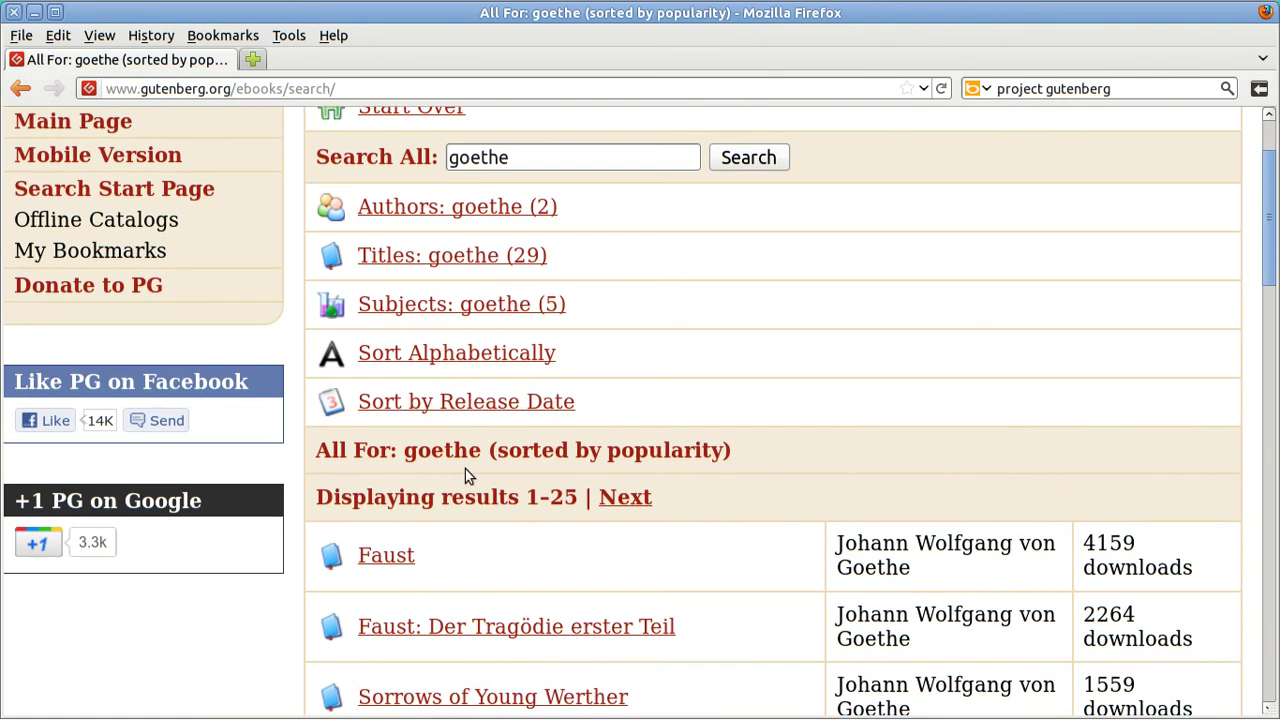
scroll(468, 475, "down", 6)
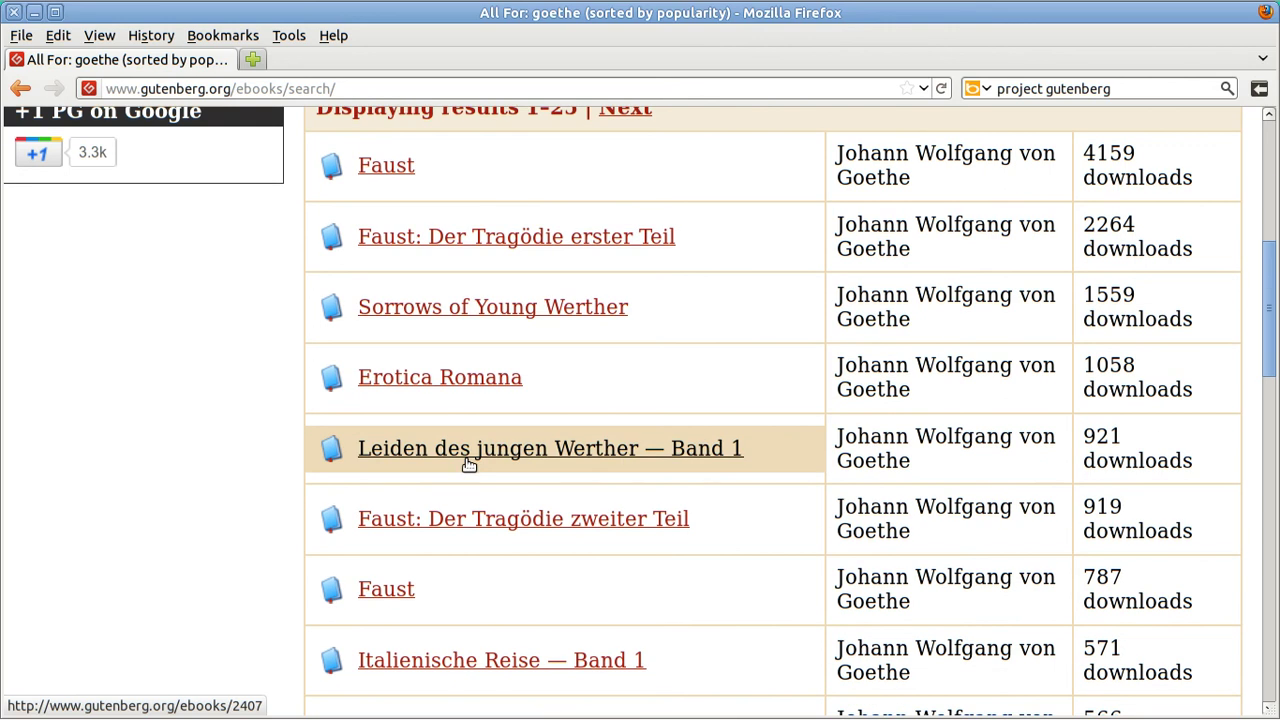
left_click(468, 450)
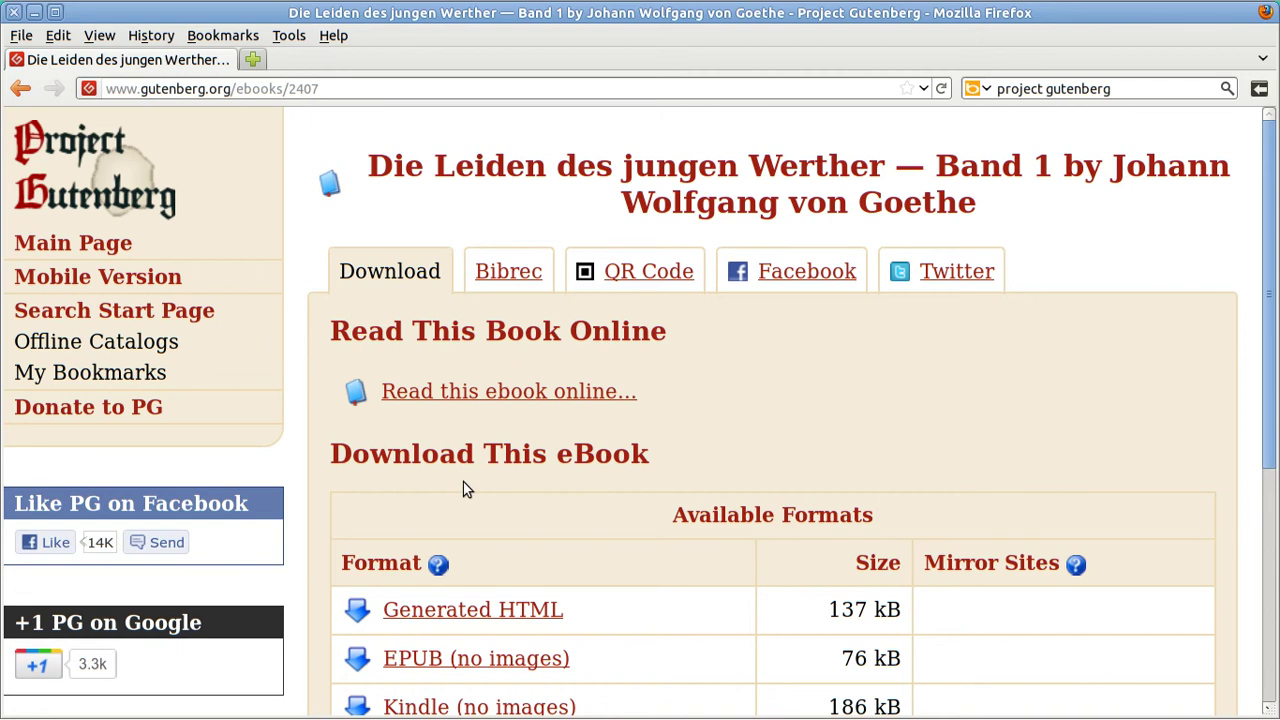
- Open the book's Plain Text UTF-8 version and fit the browser window into the upper half of the desktop, above Ding
scroll(463, 489, "down", 4)
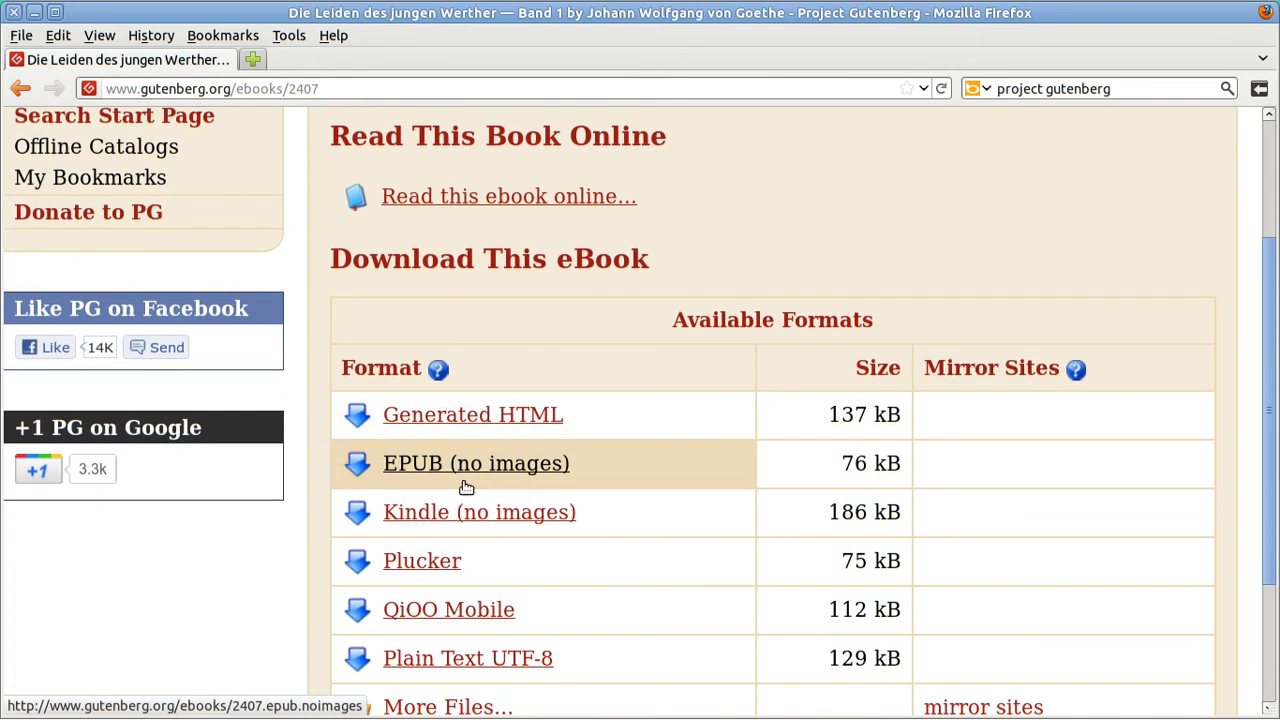
left_click(470, 660)
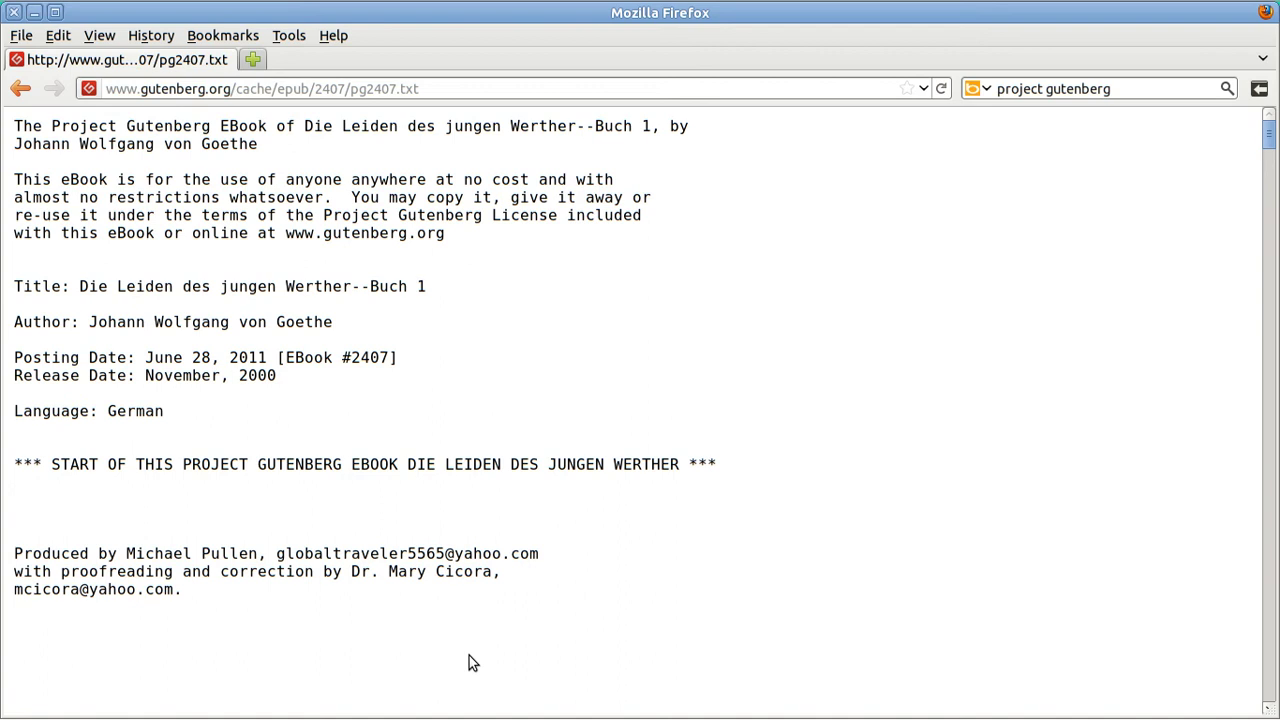
key("ctrl+alt+d")
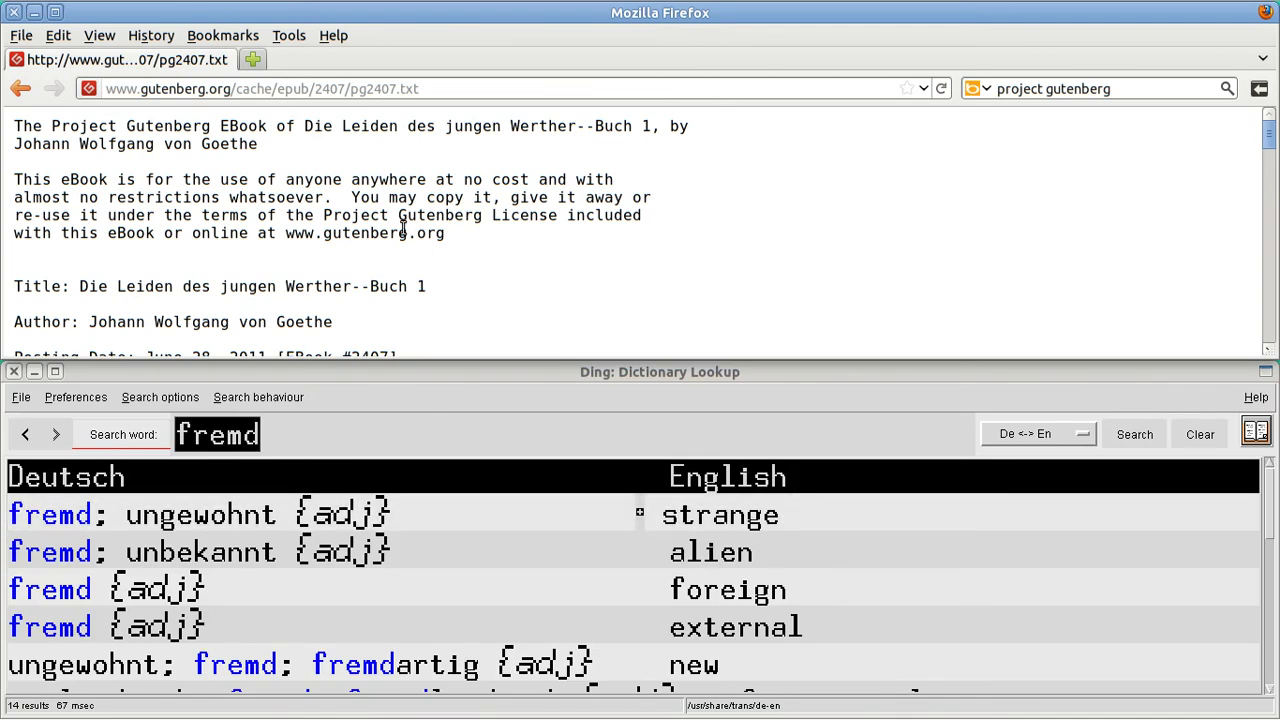
- Look up "Mutter" and "Nachricht" by selecting each word in the German book text
scroll(404, 230, "down", 15)
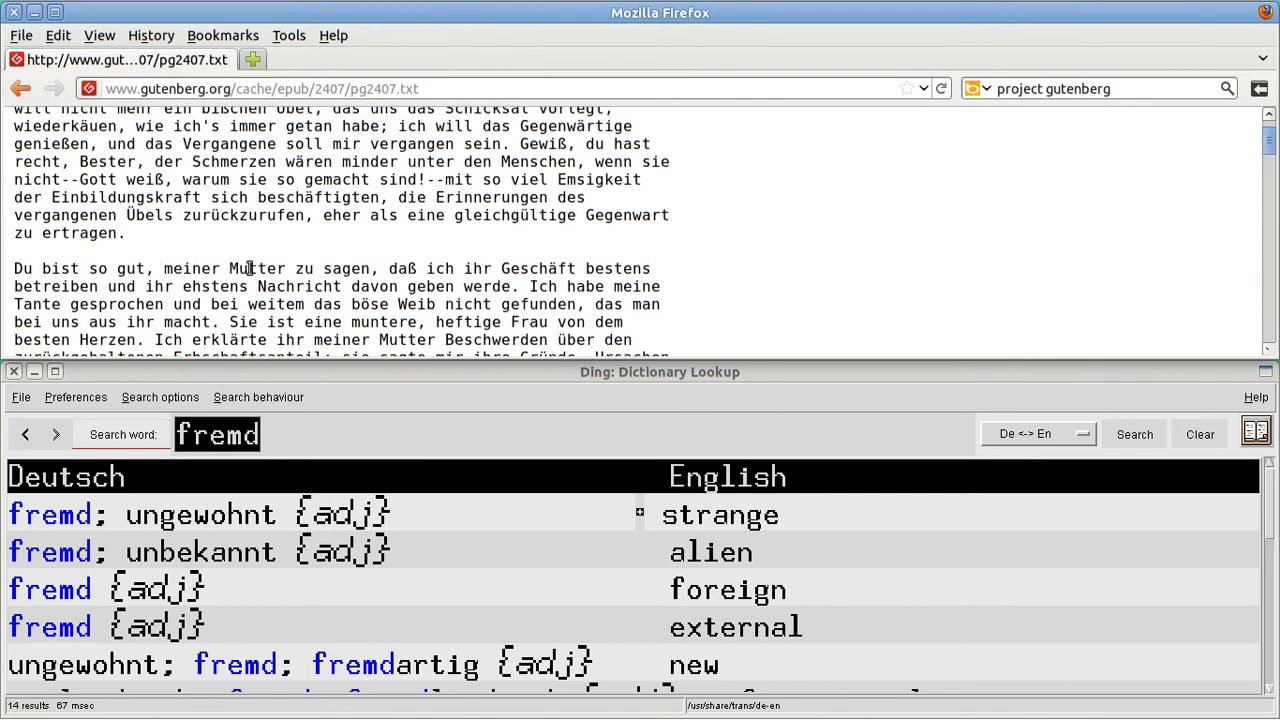
double_click(248, 268)
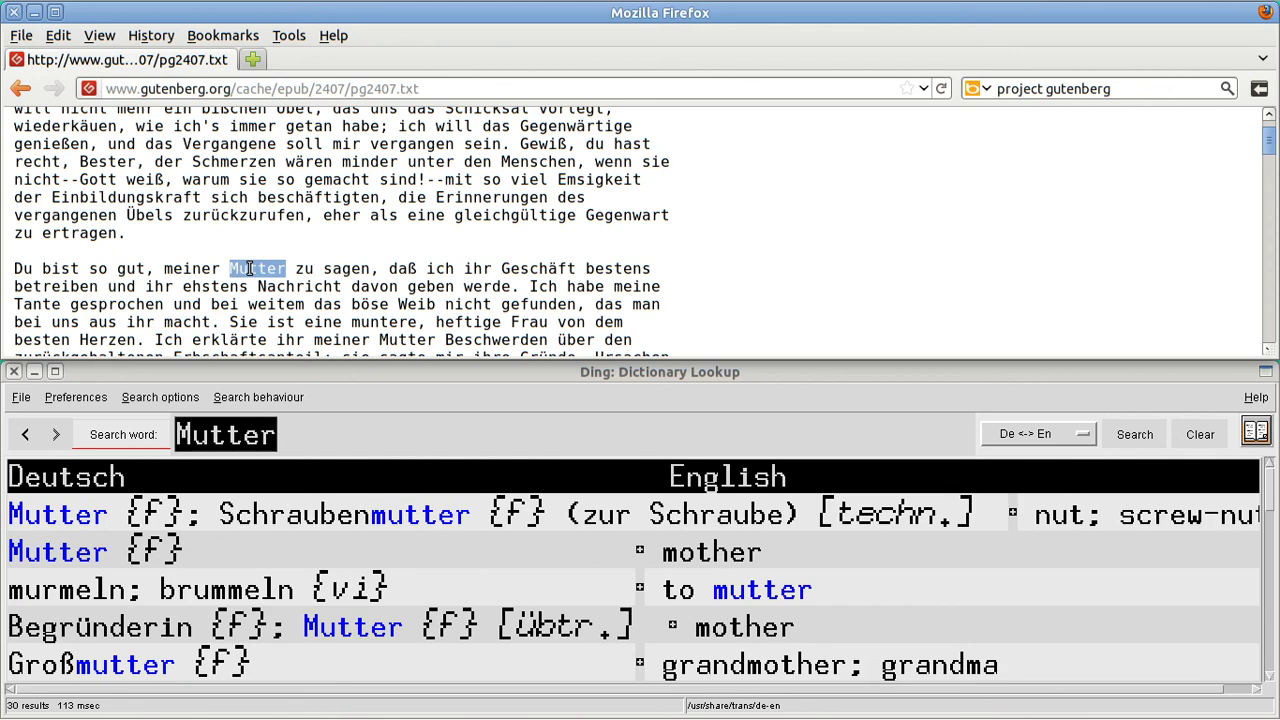
double_click(293, 288)
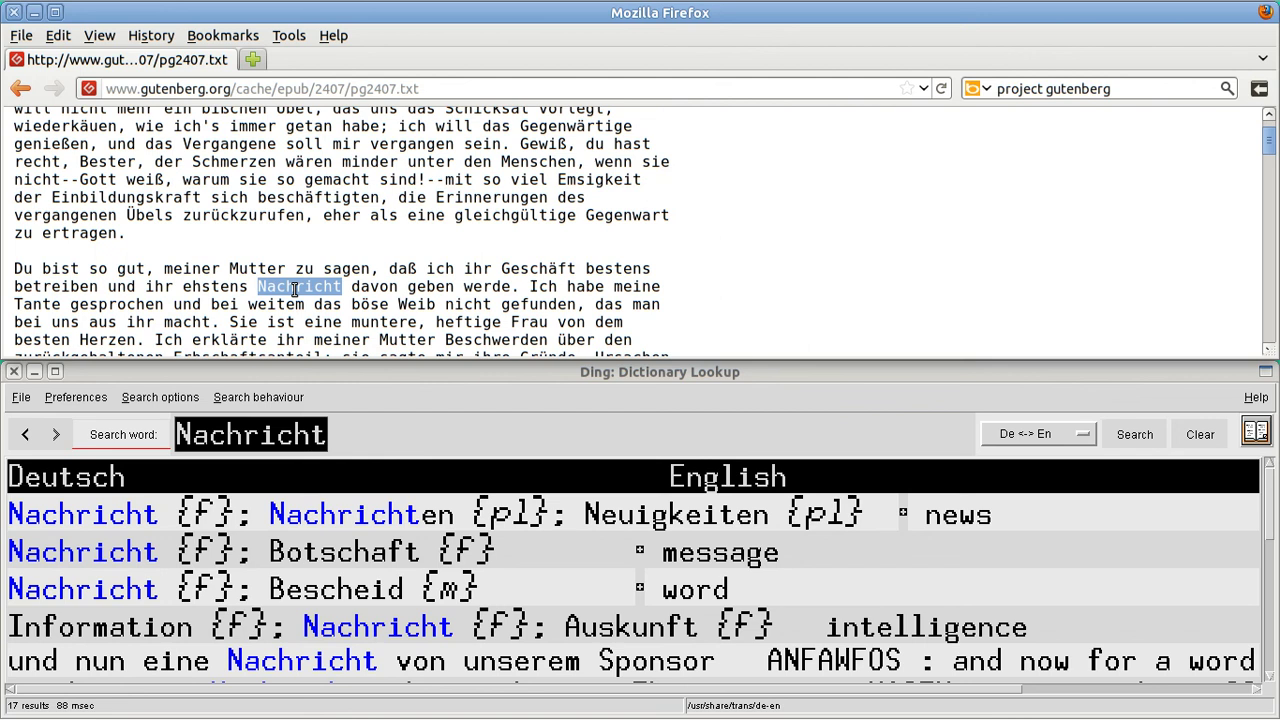
- Enlarge the book text in the browser and look up "Vergangene" and "vergangen" by selecting each word
scroll(293, 289, "up", 1)
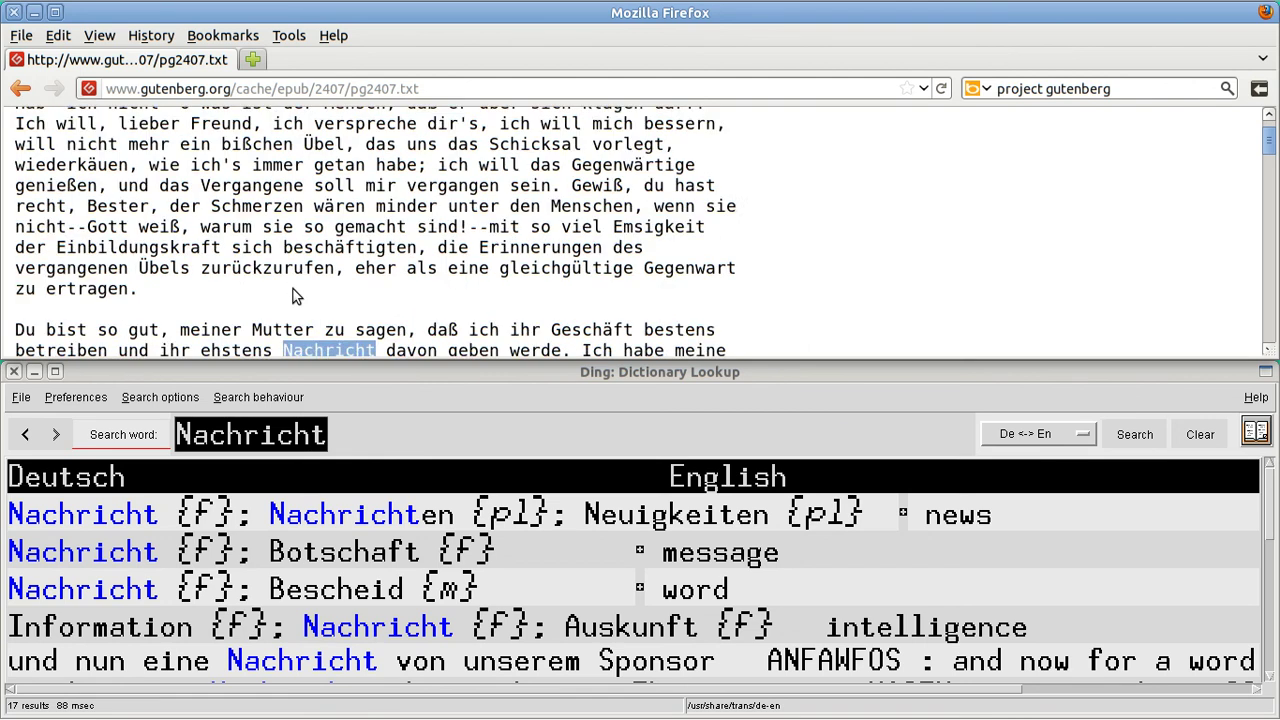
scroll(293, 289, "up", 1, "ctrl")
scroll(293, 289, "up", 2, "ctrl")
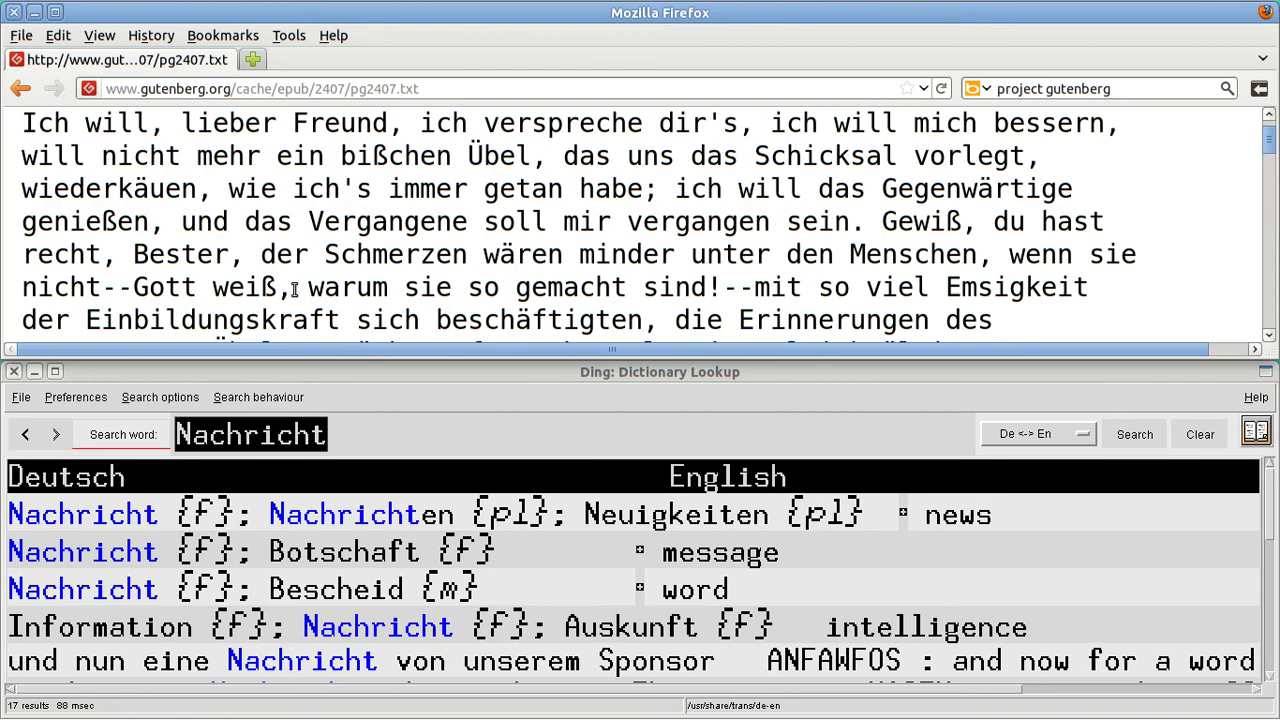
double_click(383, 222)
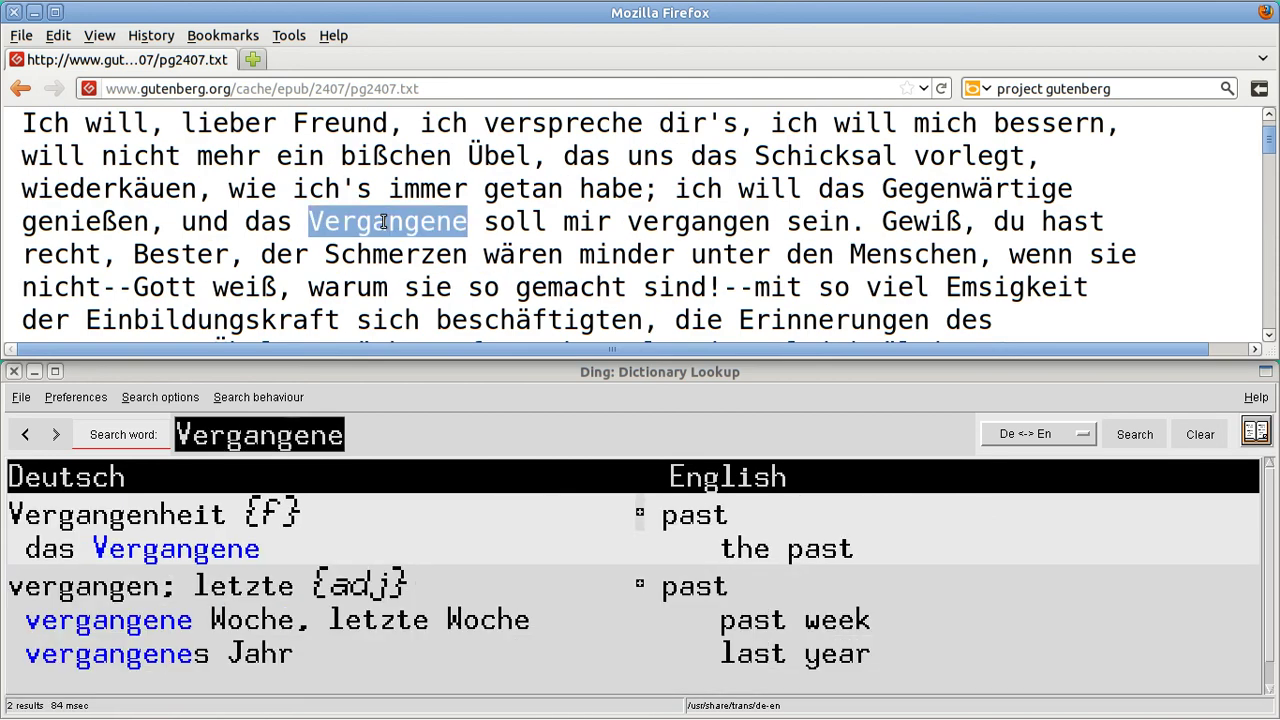
double_click(685, 222)
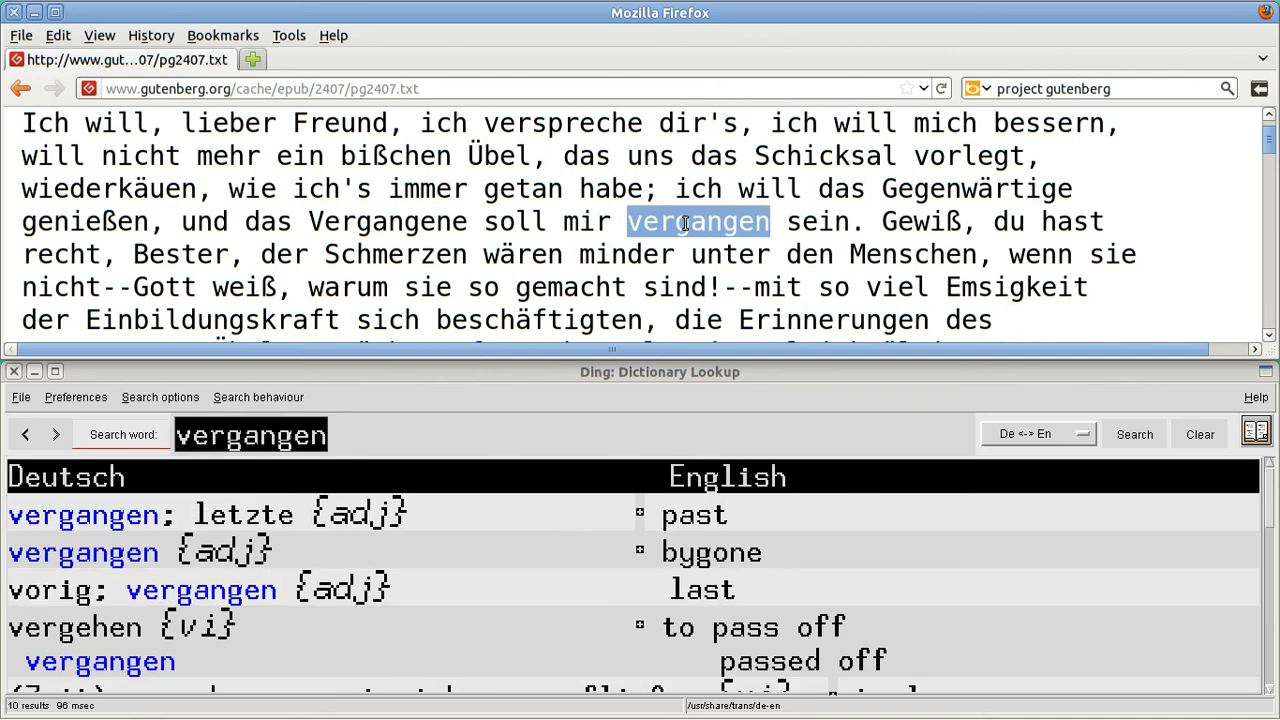
- Minimize Firefox and show an empty Ding window above the restored LibreOffice Writer document Haenschens Reise.odt
left_click(35, 14)
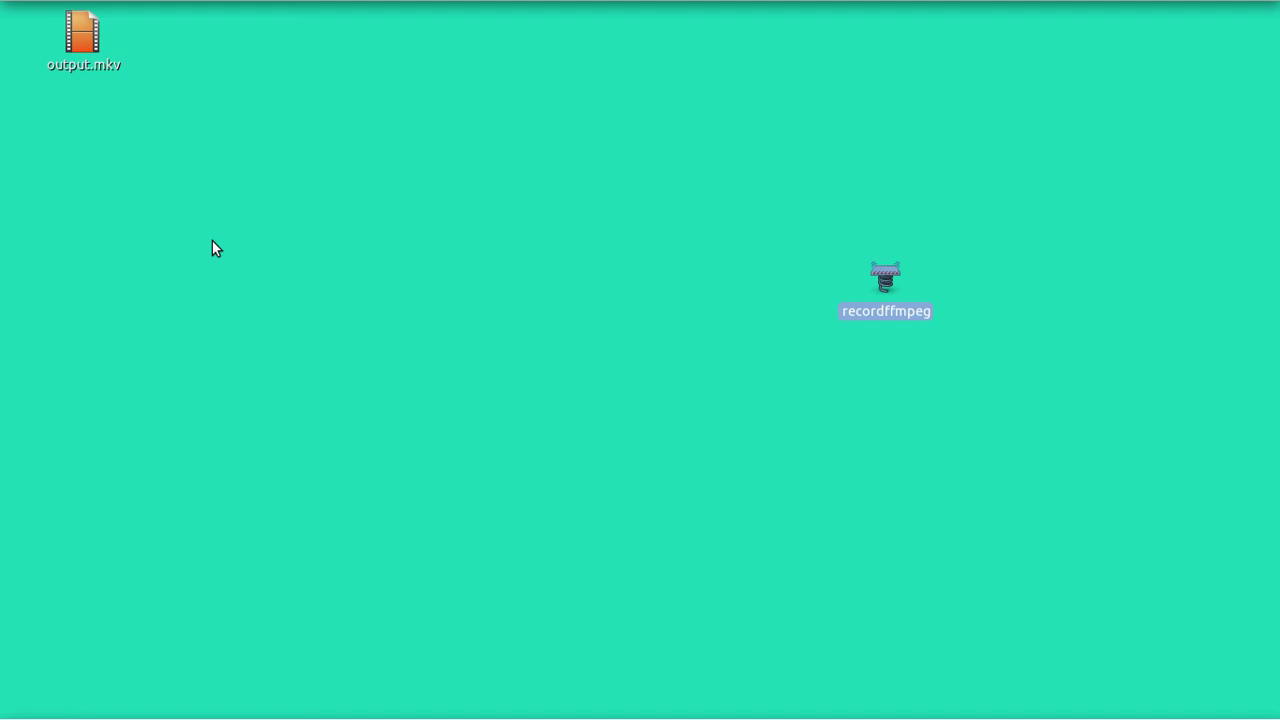
key("alt+Tab")
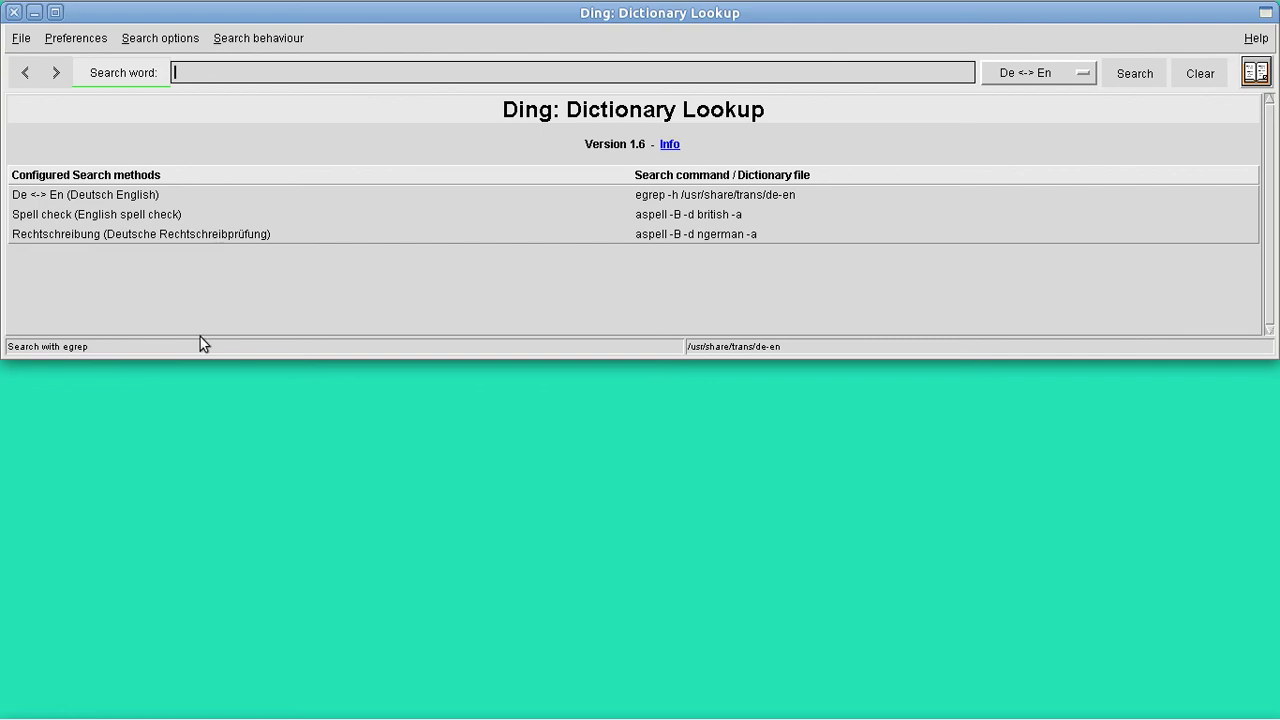
mouse_move(161, 713)
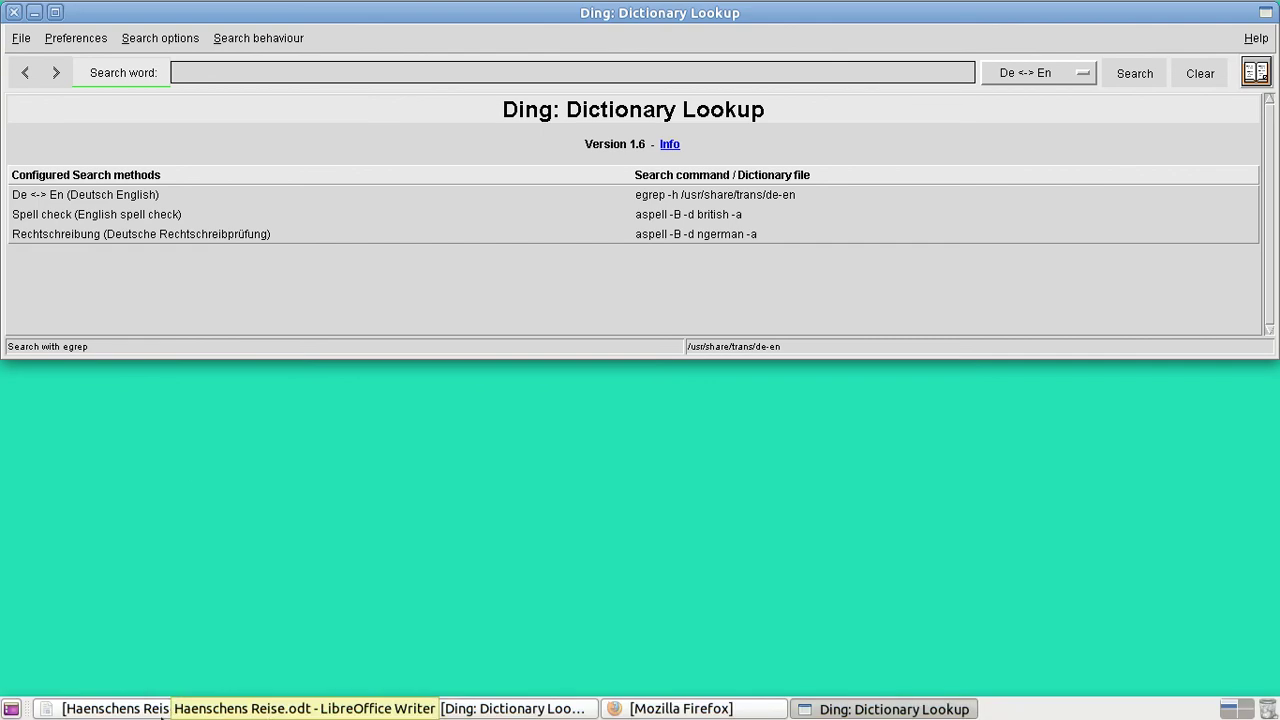
left_click(120, 709)
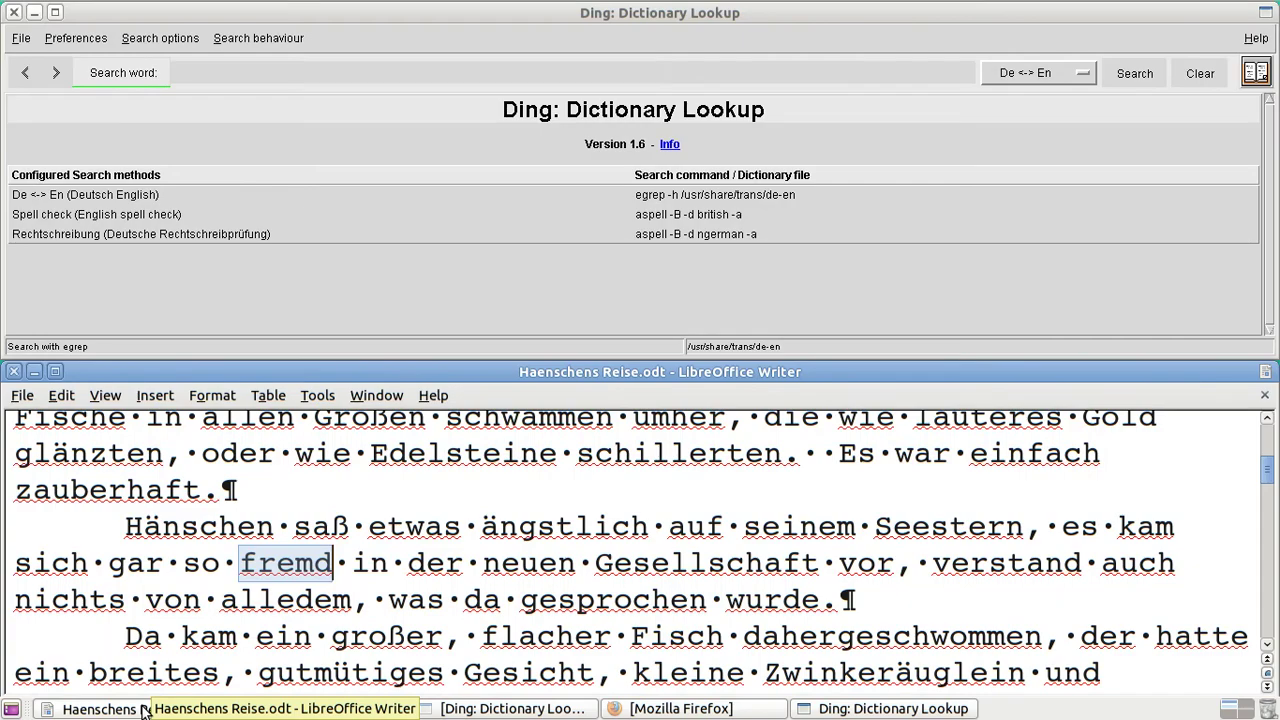
- Look up "Gesellschaft" from the document, and replace the empty Ding window above the document with the one showing results
double_click(695, 563)
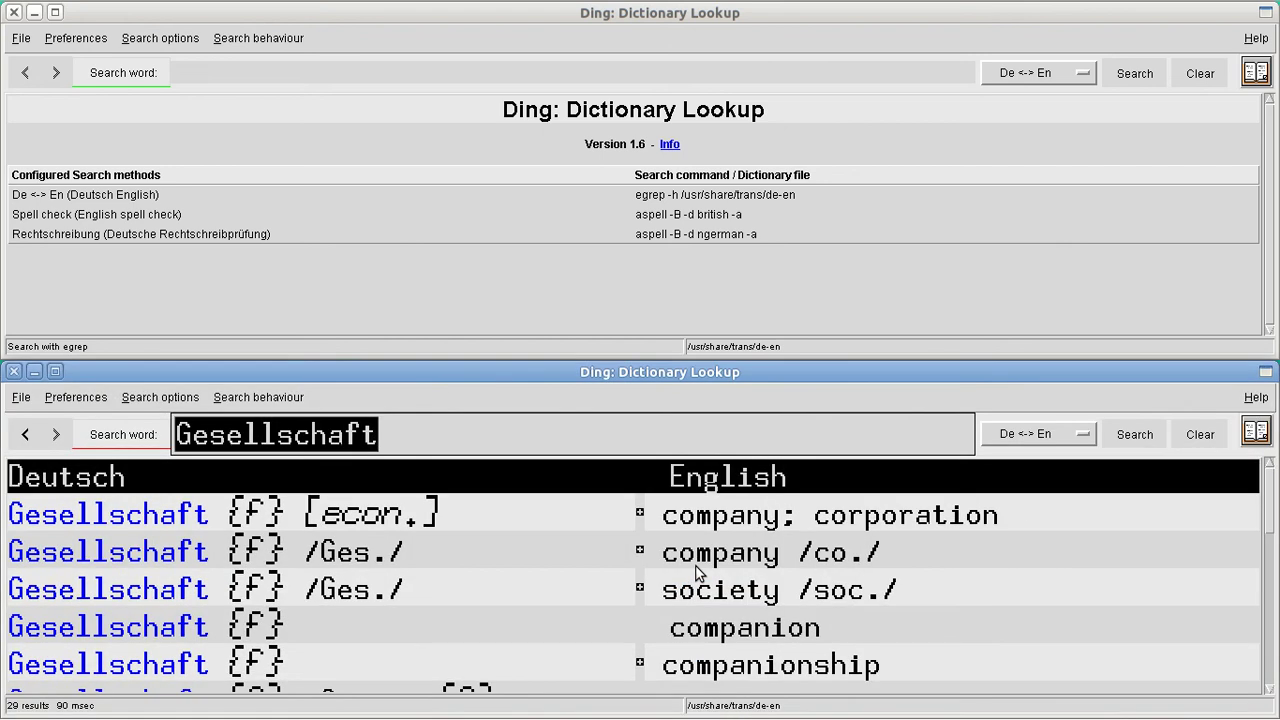
left_click(34, 13)
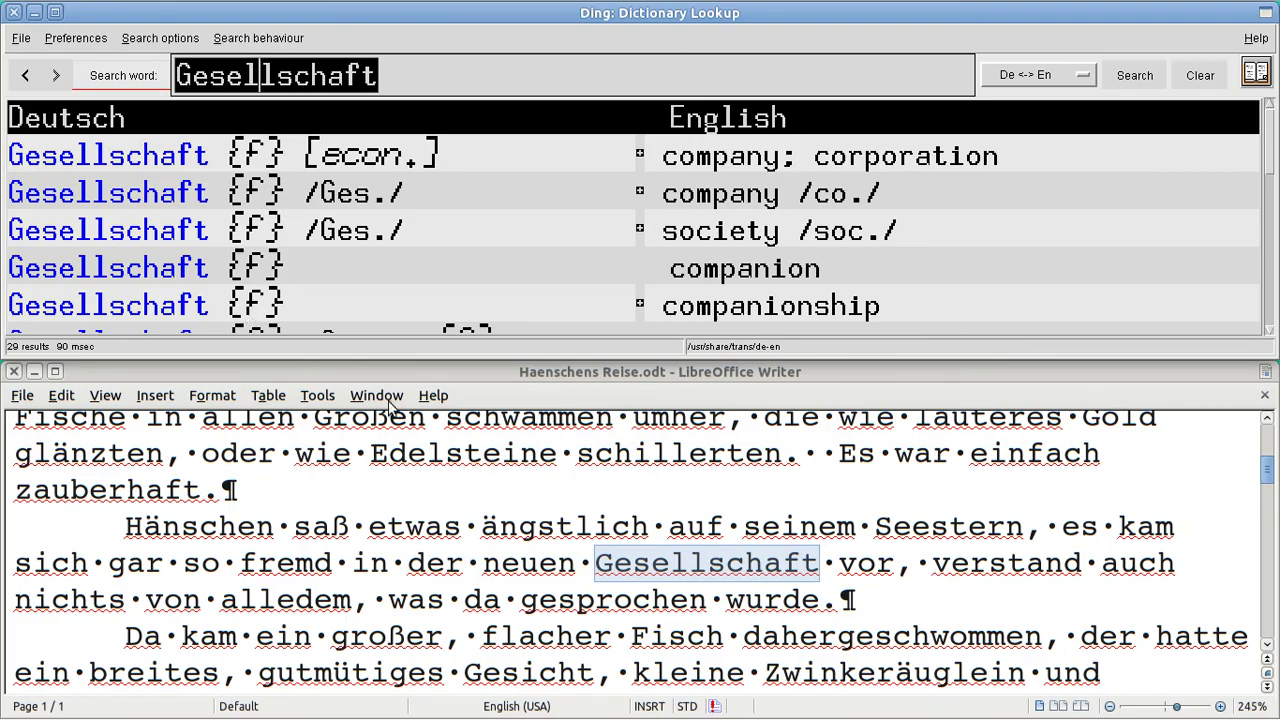
- Look up "Edelsteine" and "etwas" by selecting each word in the Writer document
left_click(443, 453)
double_click(443, 453)
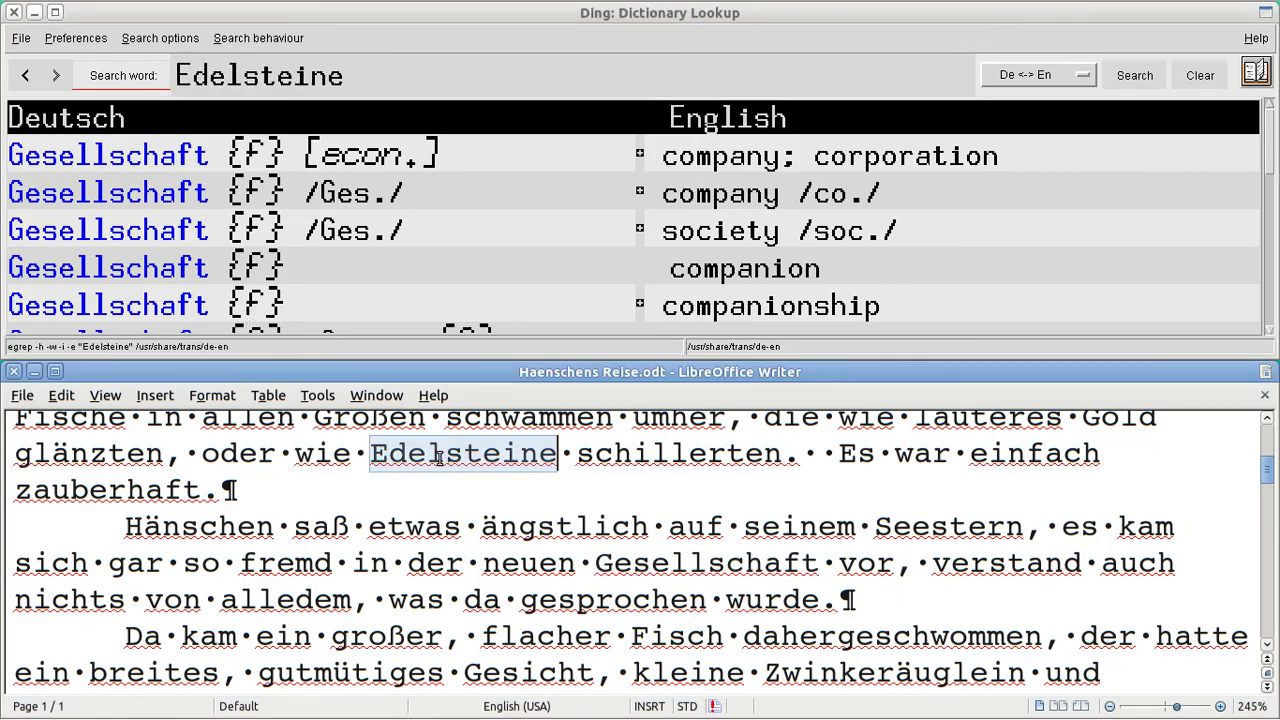
double_click(424, 530)
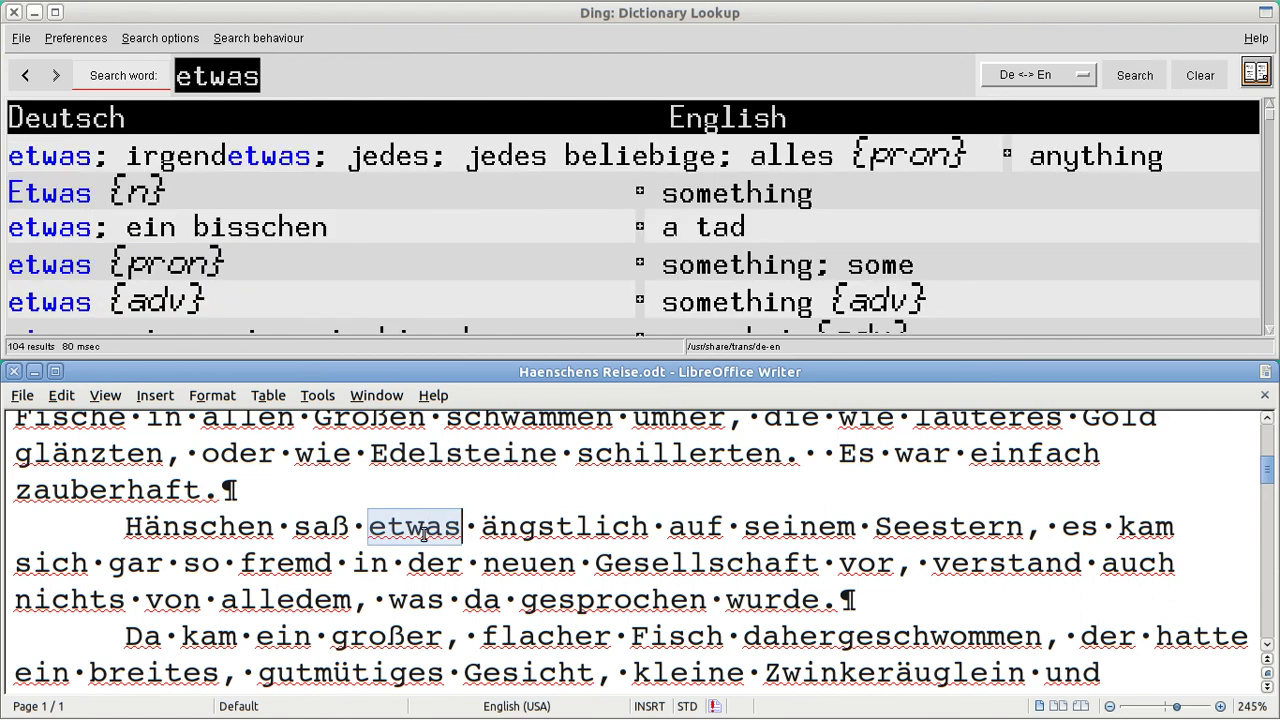